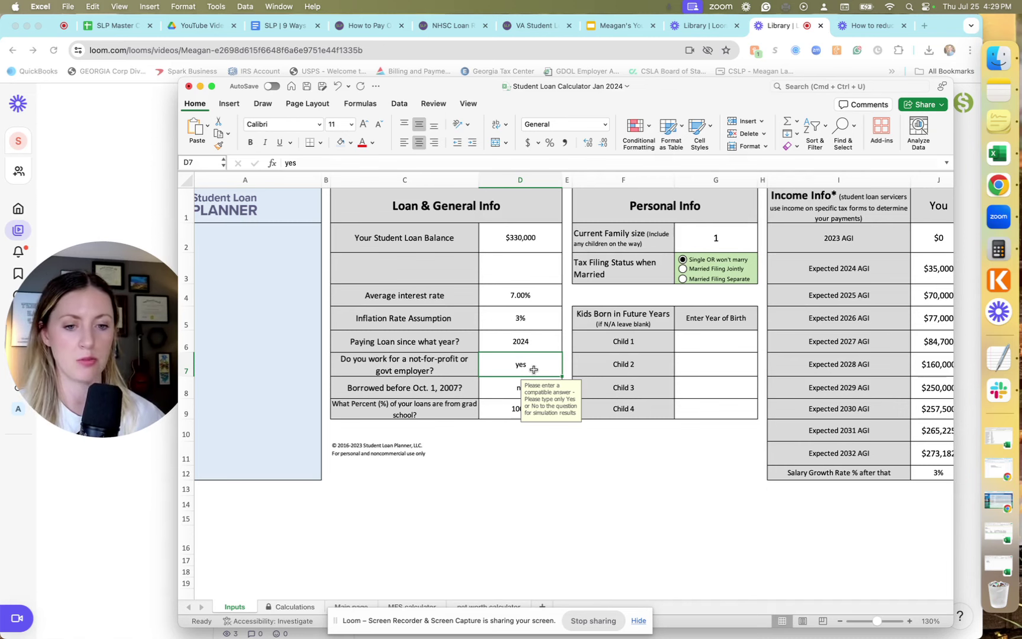
# Review the borrower's income entries on the Inputs sheet, from the 2023 AGI through the expected 2027 AGI
pyautogui.click(478, 451)
pyautogui.hscroll(5, 471, 302)
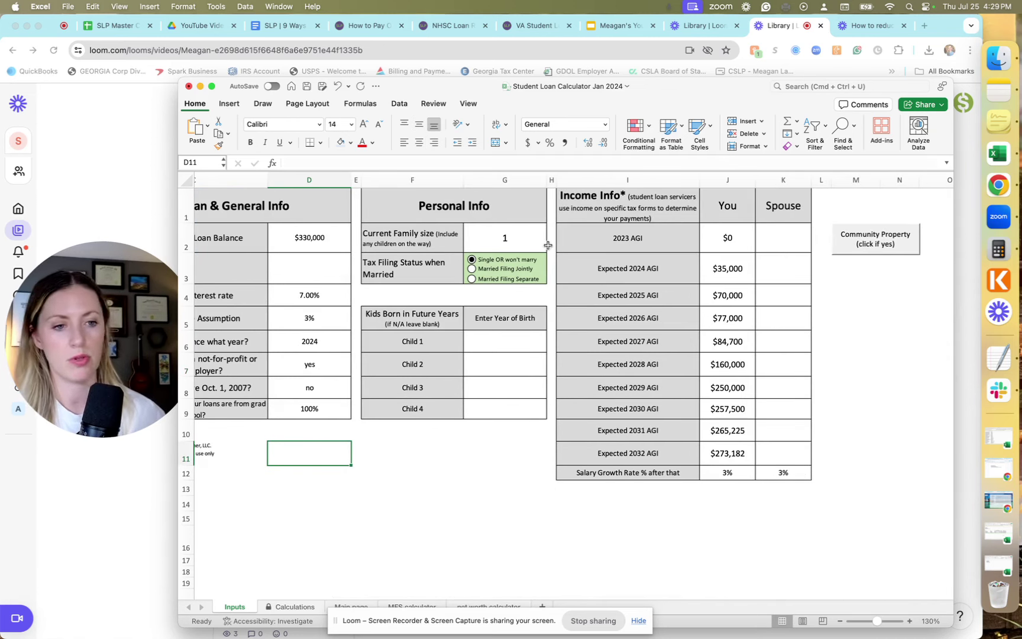
pyautogui.click(659, 256)
pyautogui.click(660, 236)
pyautogui.click(717, 244)
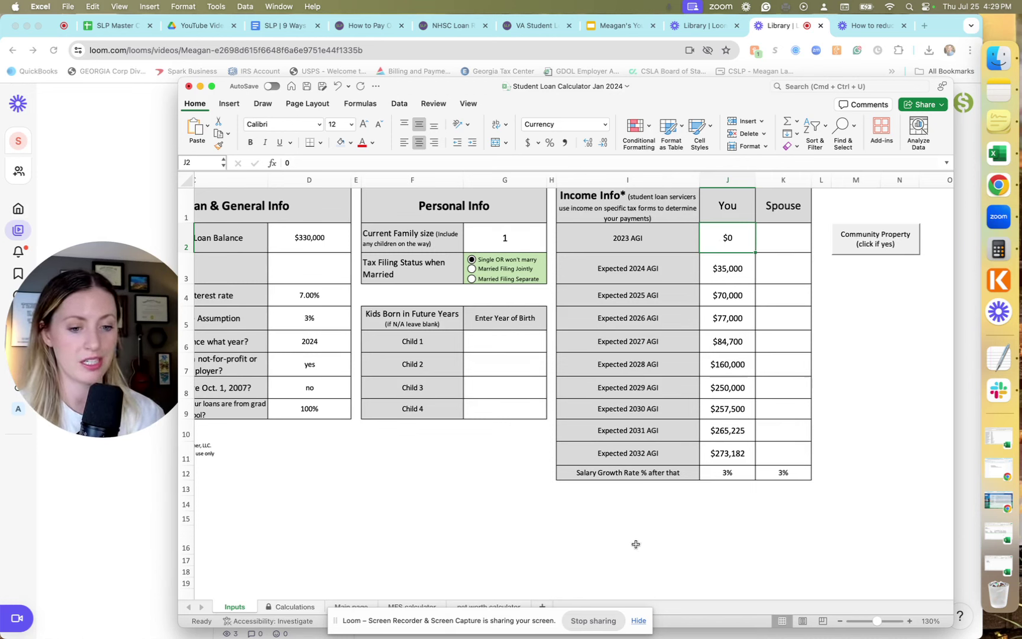
pyautogui.click(639, 620)
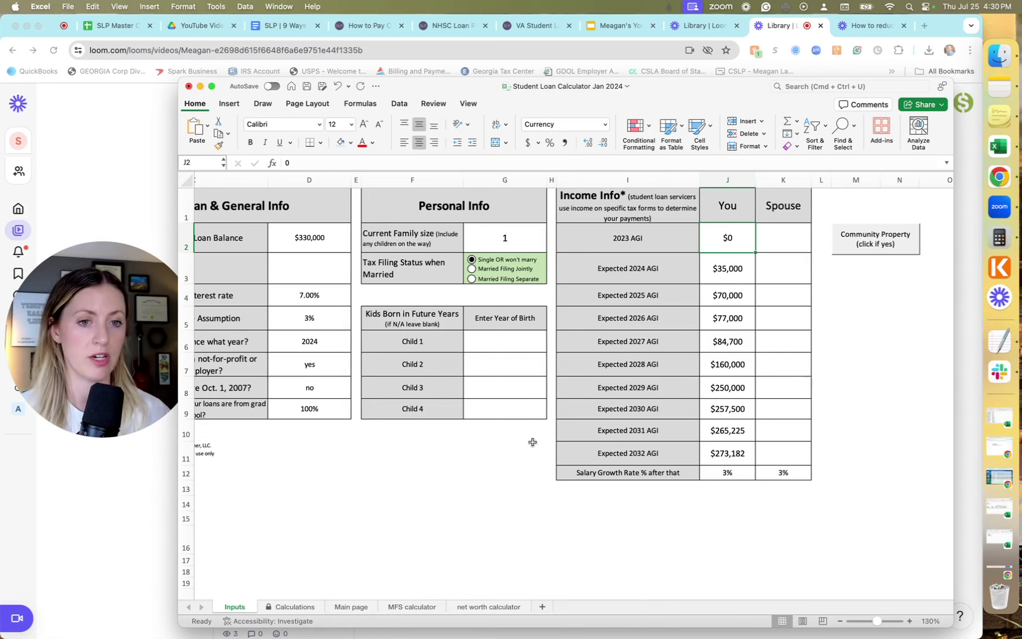
pyautogui.click(631, 264)
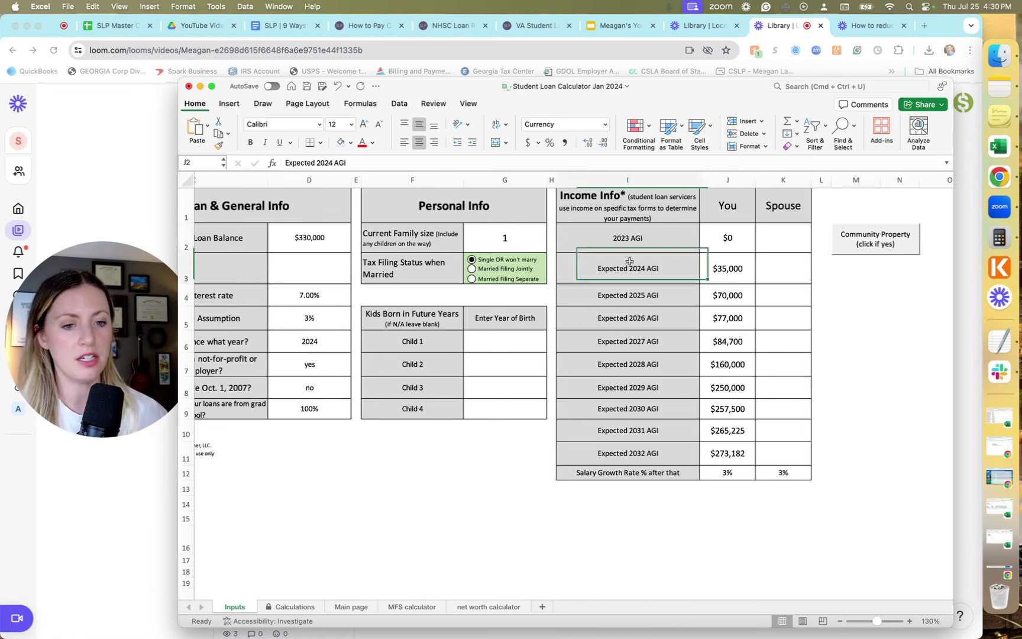
pyautogui.click(720, 276)
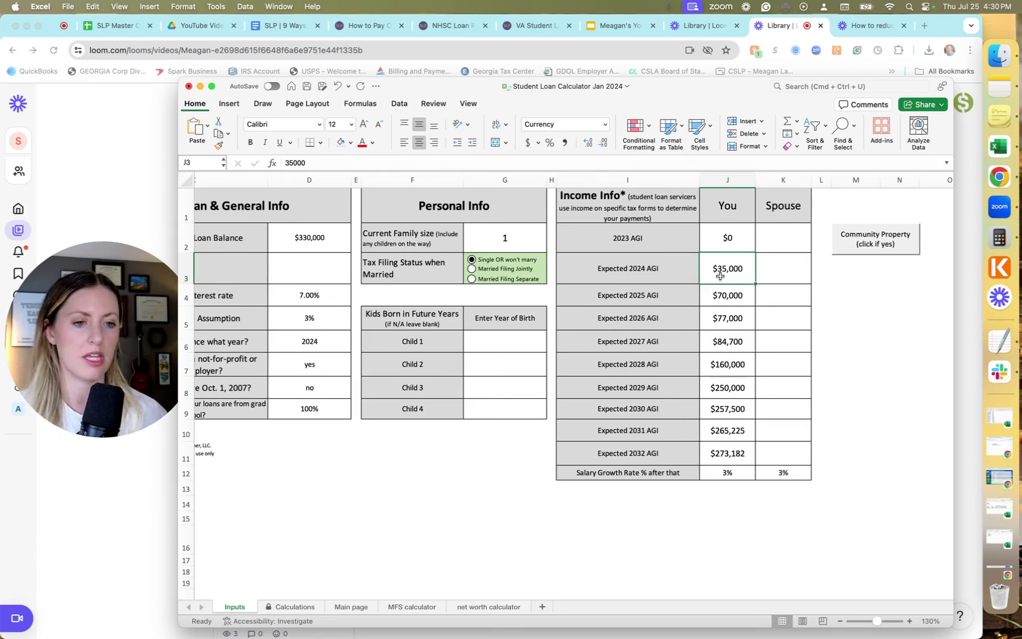
pyautogui.click(717, 296)
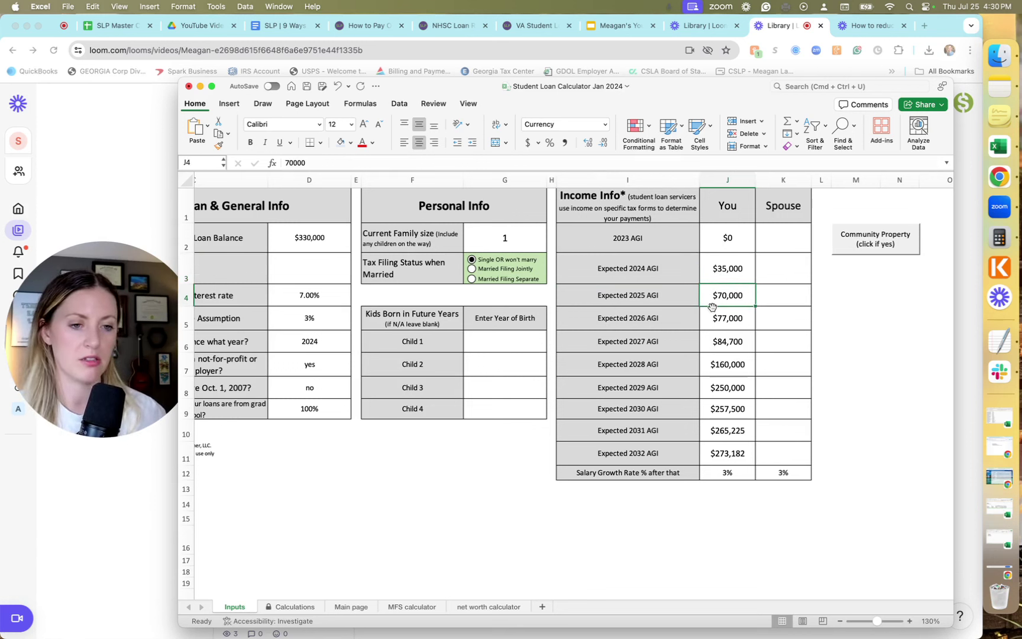
pyautogui.press('Down')
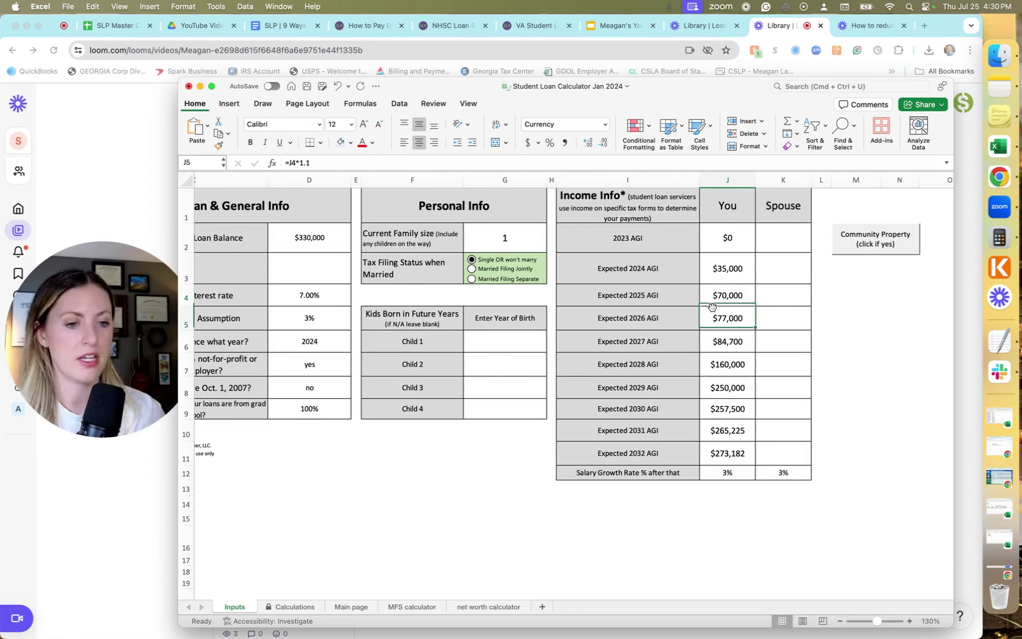
pyautogui.press('Down')
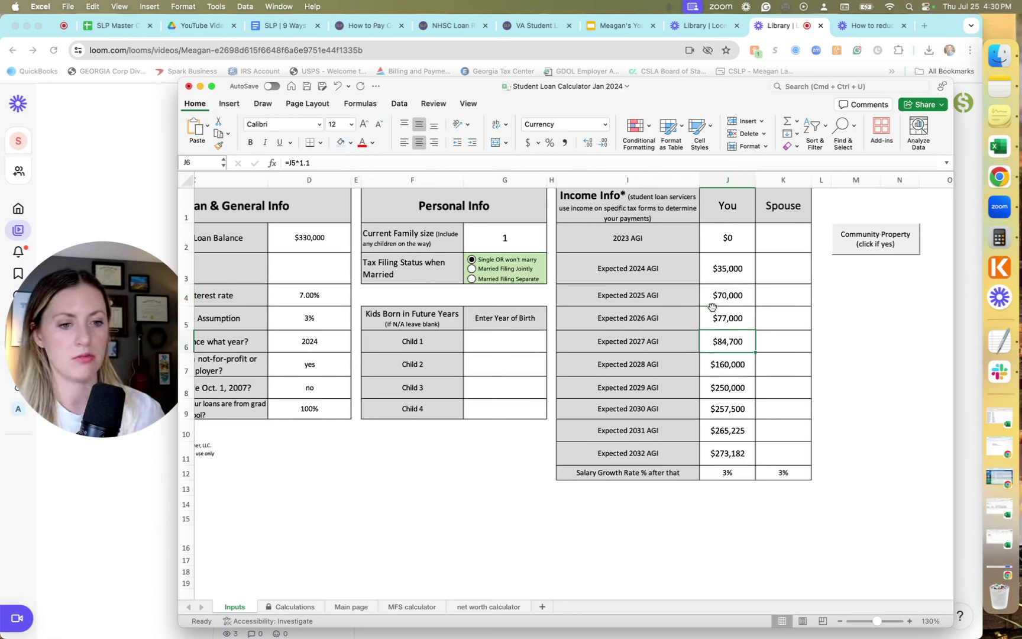
# Change the borrower's Expected 2028 AGI formula to =40000+125000
pyautogui.press('Down')
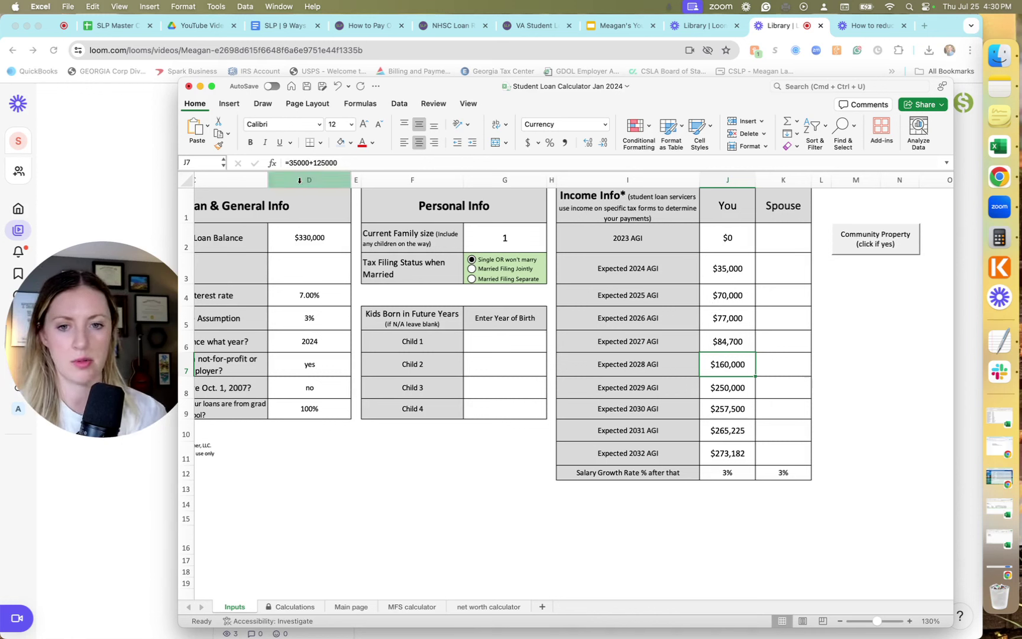
pyautogui.click(296, 163)
pyautogui.press('BackSpace')
pyautogui.press('BackSpace')
pyautogui.write('40')
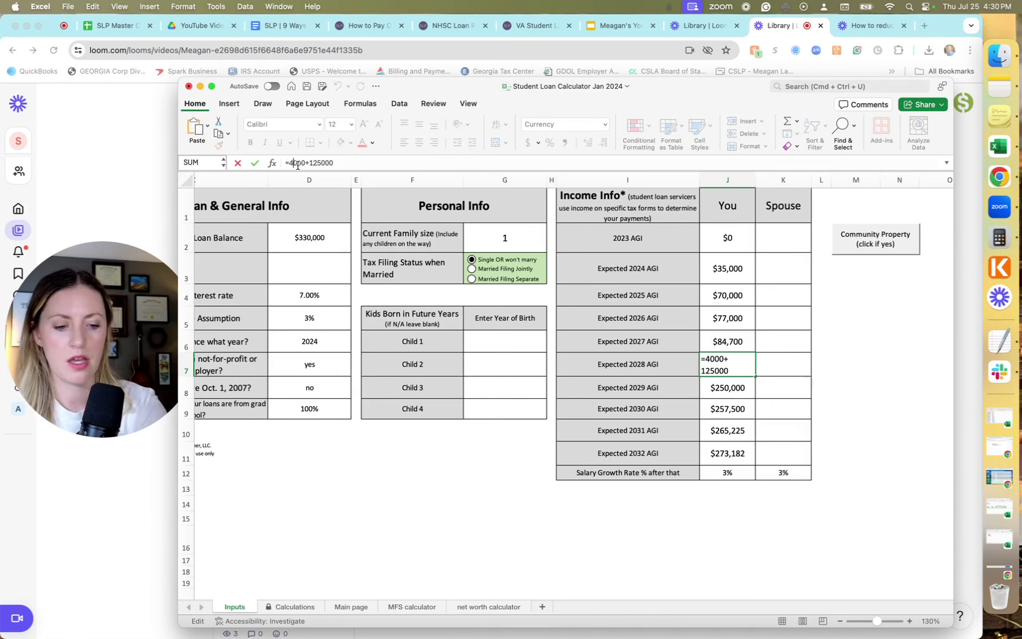
pyautogui.press('Return')
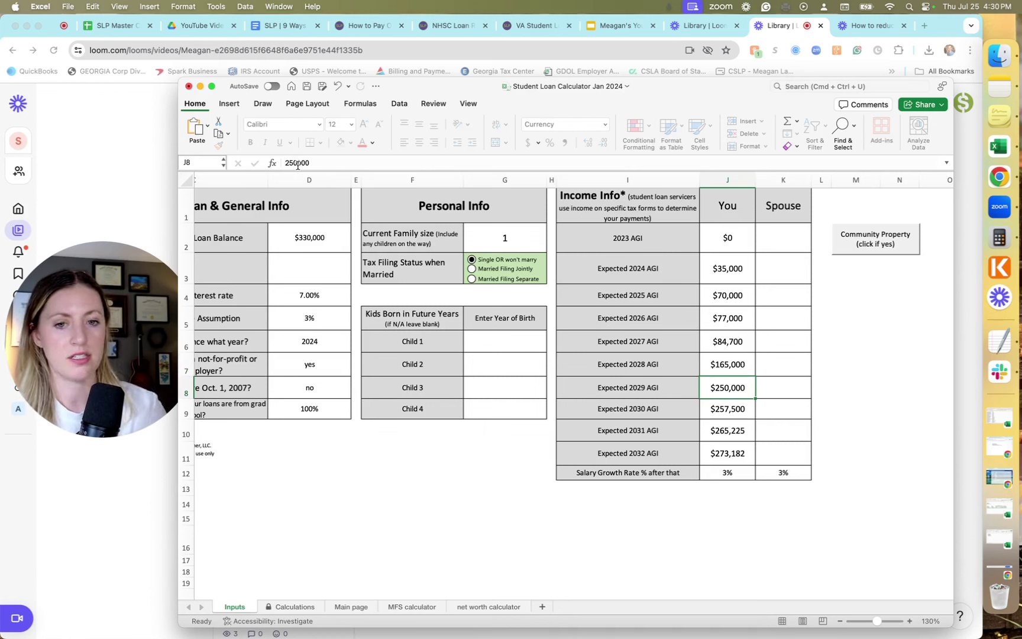
pyautogui.press('Up')
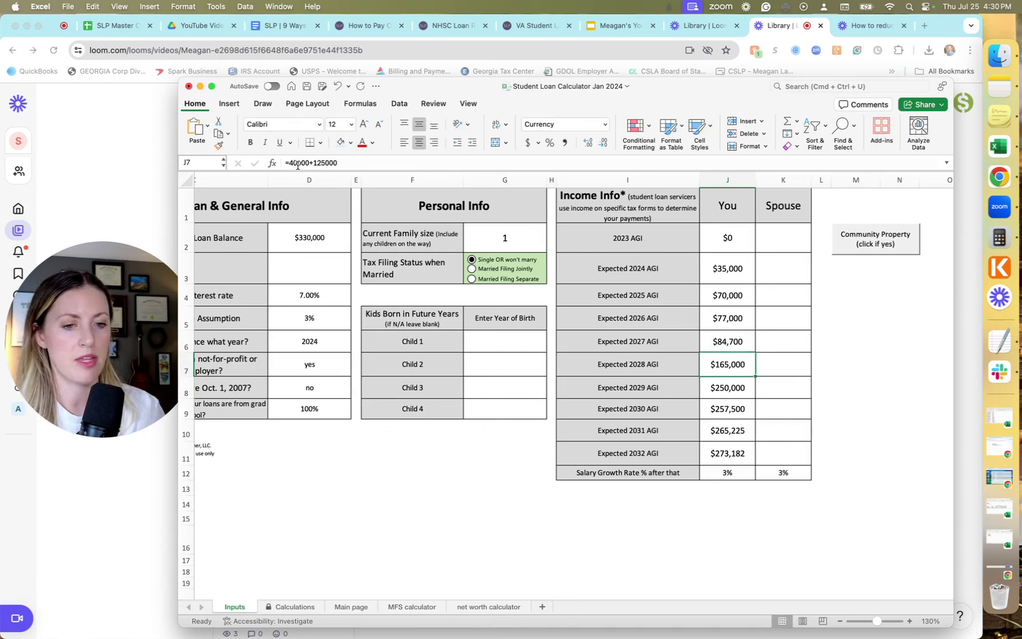
pyautogui.press('Down')
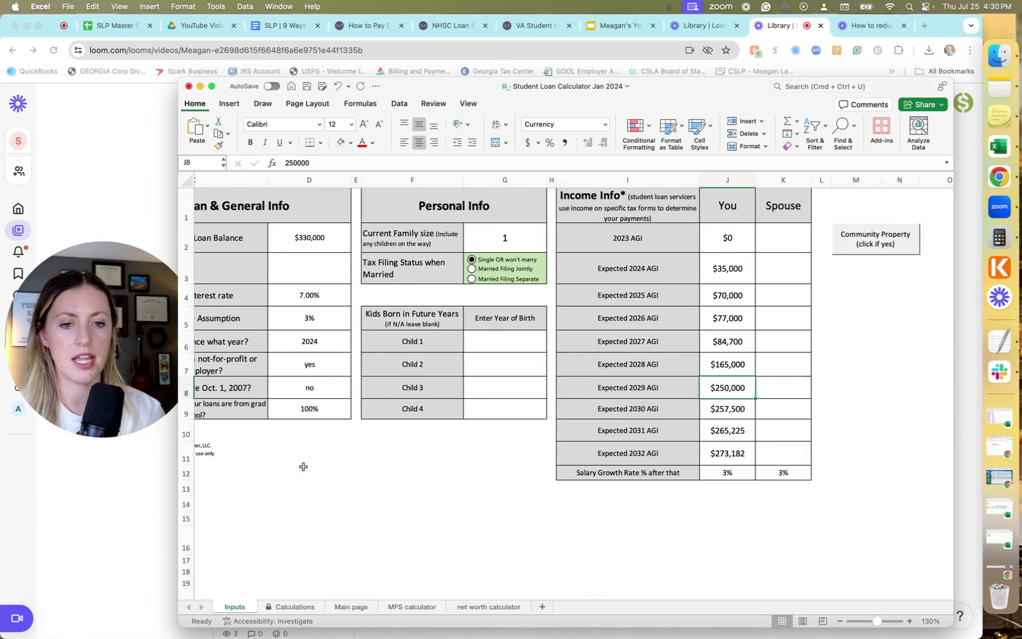
# On the Calculations sheet, examine the borrower's monthly payment columns for Old REPAYE, old IBR, PAYE / New IBR and SAVE
pyautogui.click(294, 607)
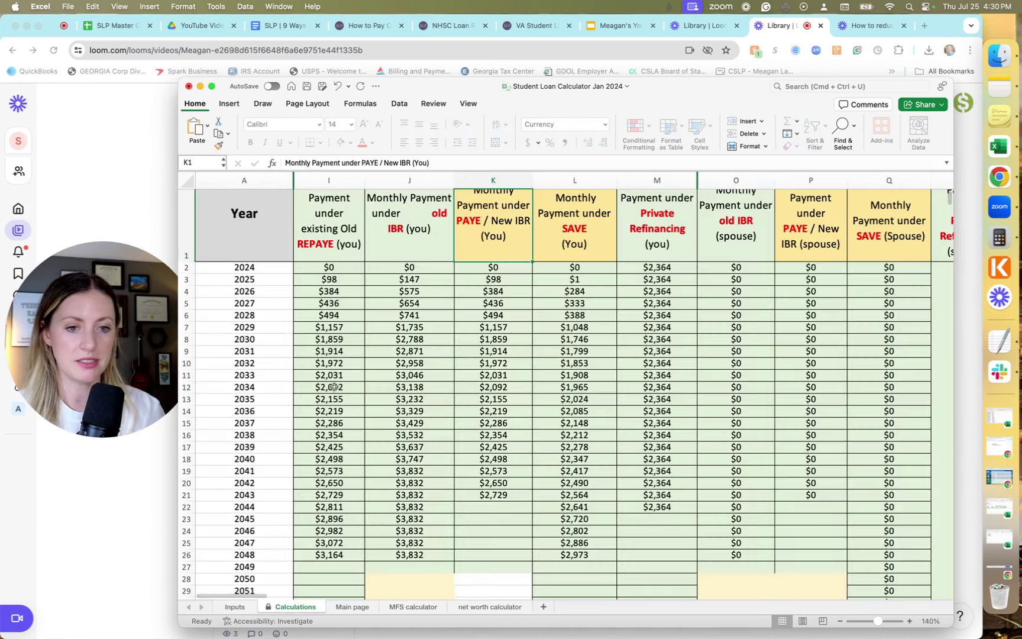
pyautogui.scroll(-1, 334, 387)
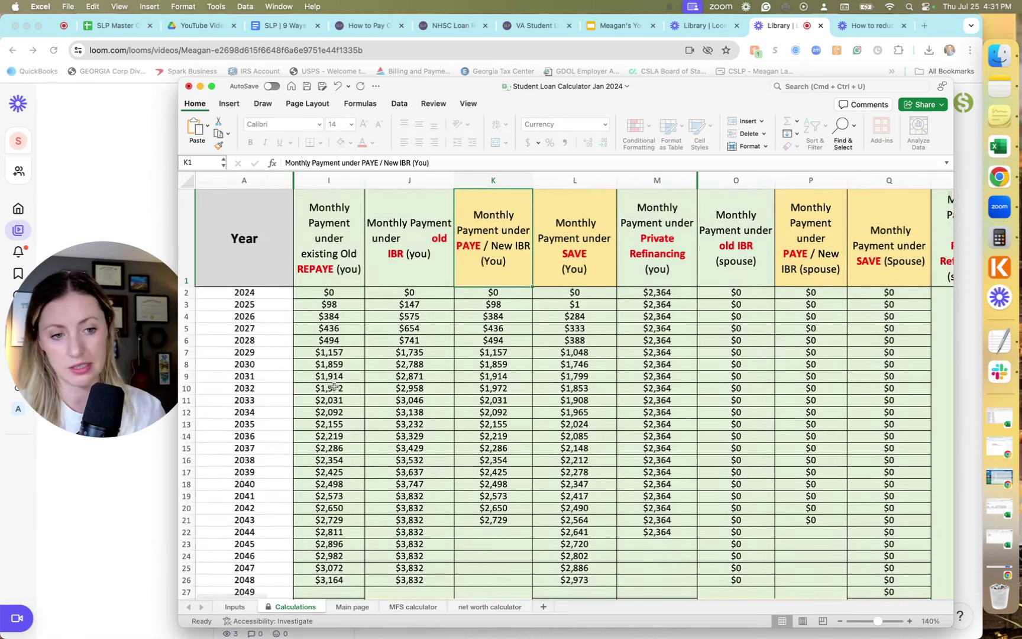
pyautogui.moveTo(580, 234); pyautogui.dragTo(348, 238)
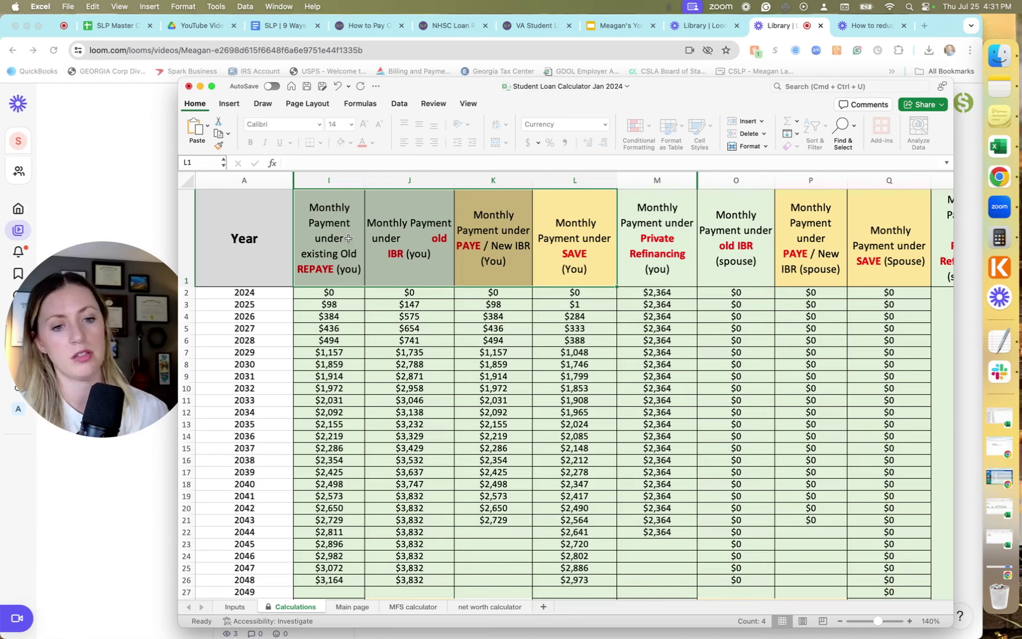
pyautogui.click(592, 239)
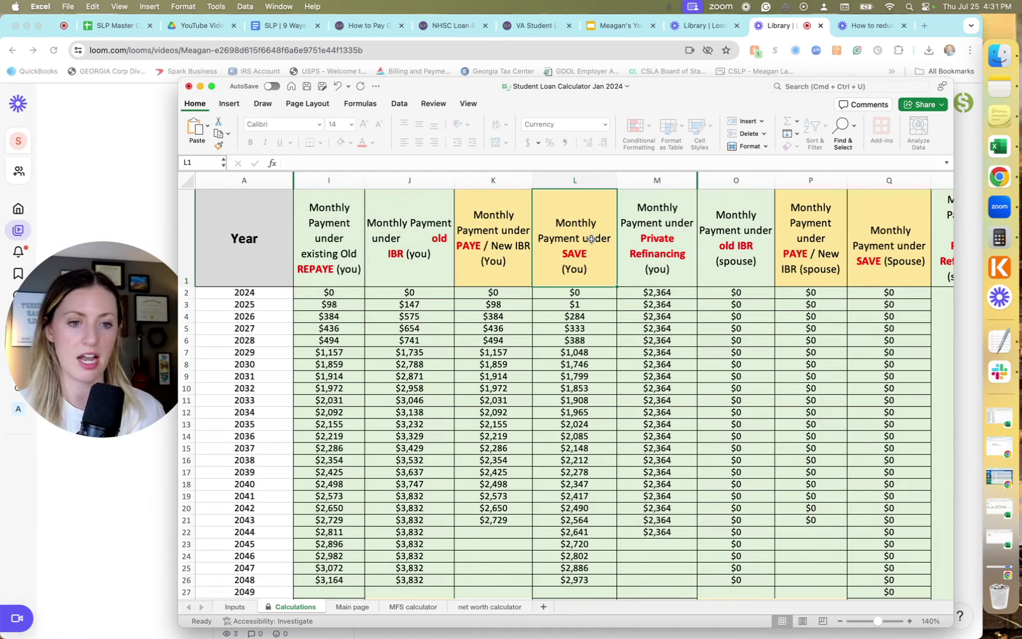
pyautogui.click(508, 229)
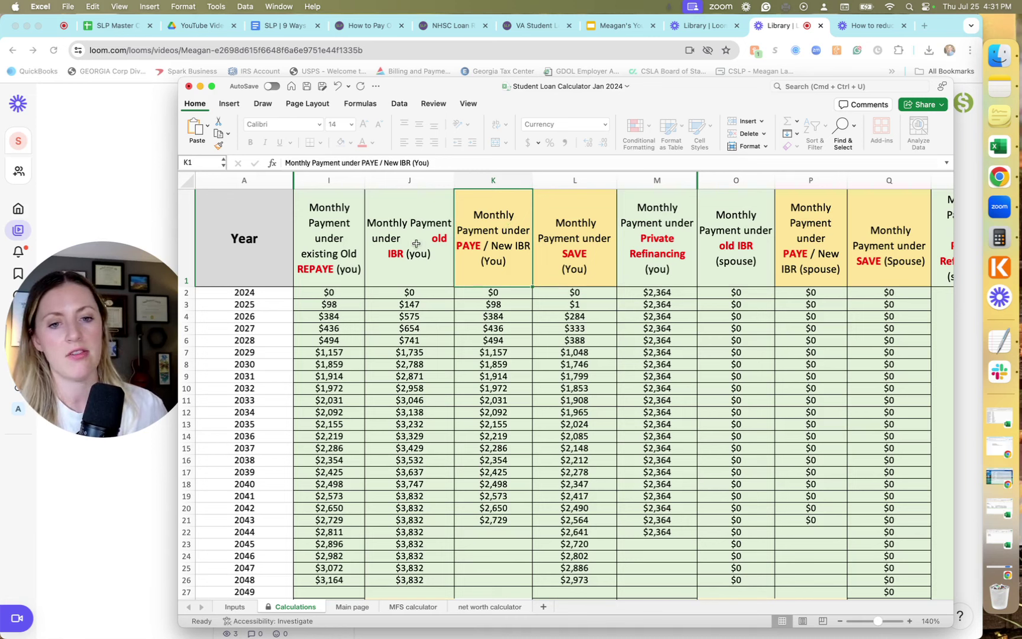
pyautogui.click(604, 260)
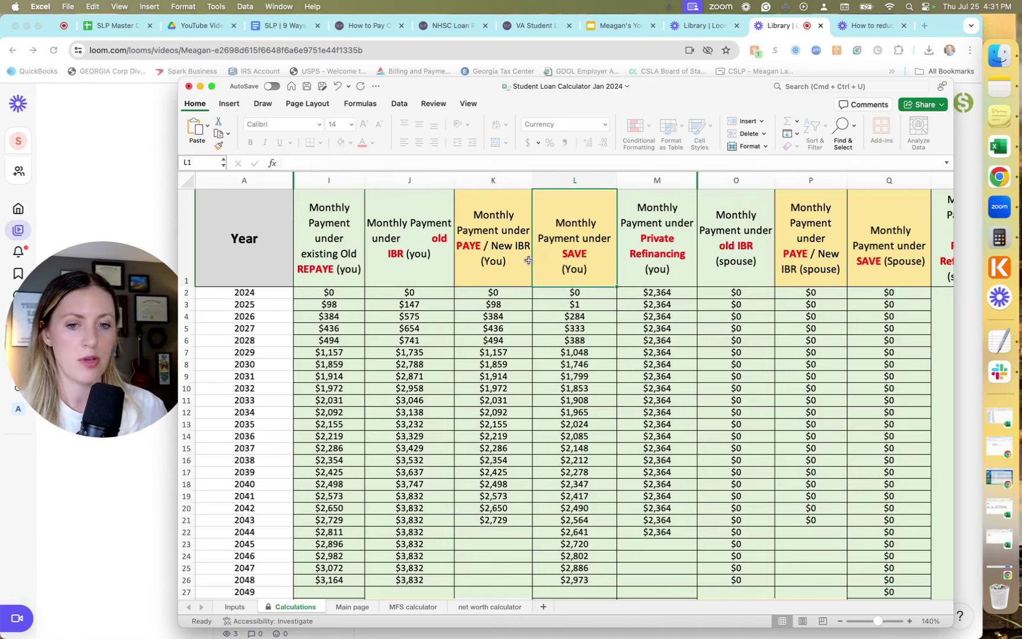
pyautogui.click(440, 254)
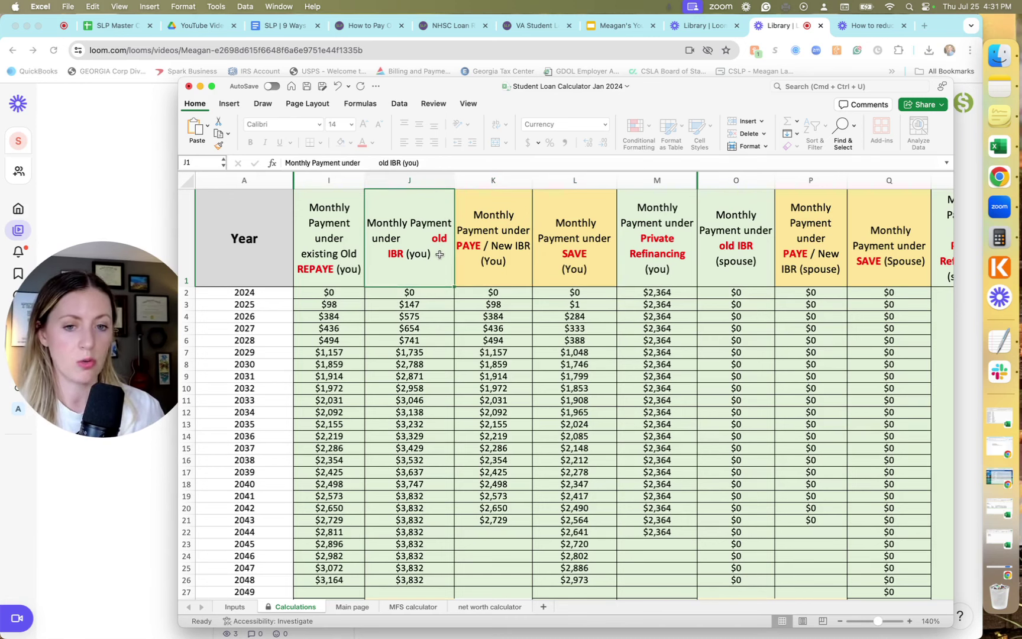
pyautogui.click(303, 263)
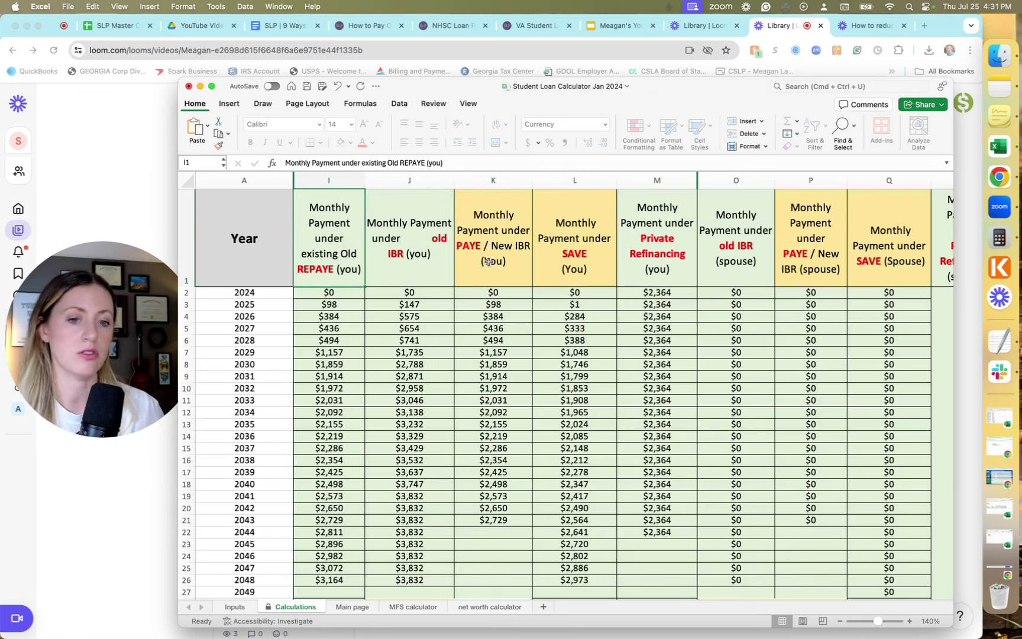
pyautogui.click(416, 271)
pyautogui.click(326, 253)
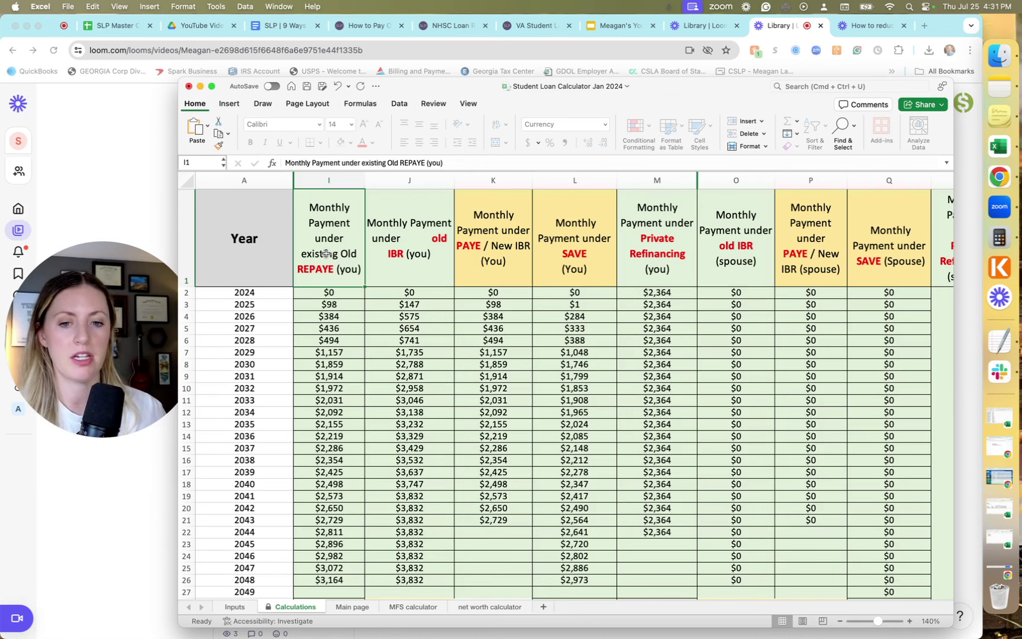
pyautogui.moveTo(566, 252); pyautogui.dragTo(344, 254)
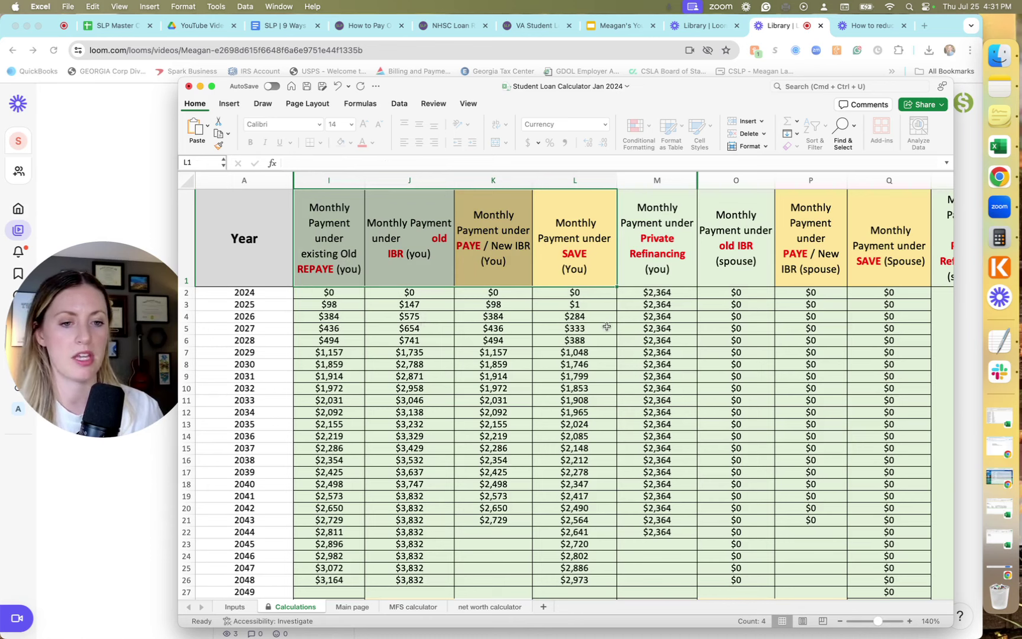
# Compare the borrower's 2025 monthly payment across the SAVE, PAYE / New IBR, old IBR and Old REPAYE plans
pyautogui.click(587, 297)
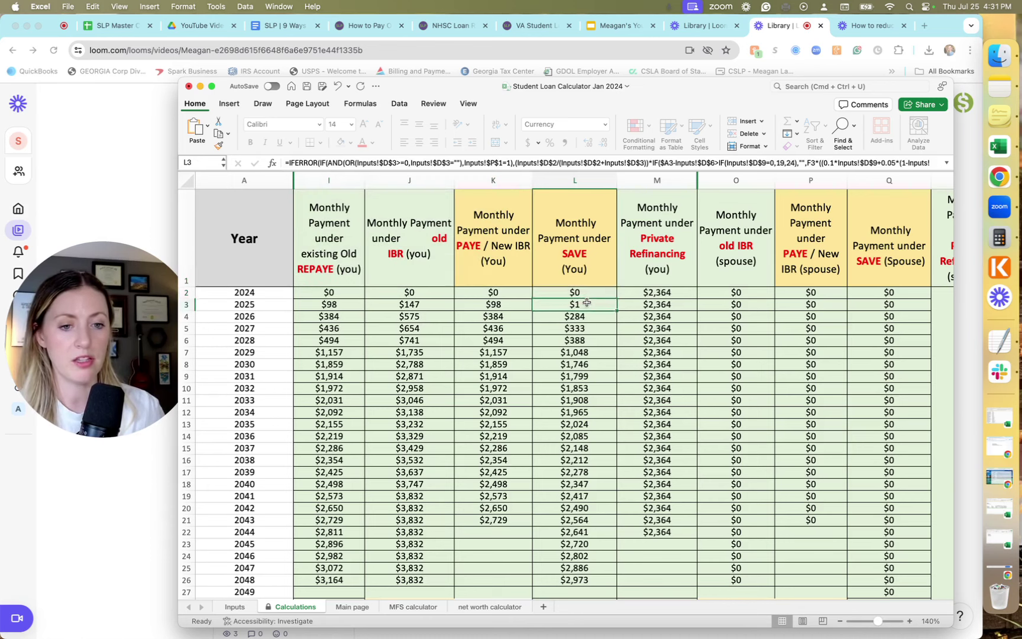
pyautogui.press('Down')
pyautogui.press('Left')
pyautogui.press('Left')
pyautogui.press('Left')
pyautogui.press('Left')
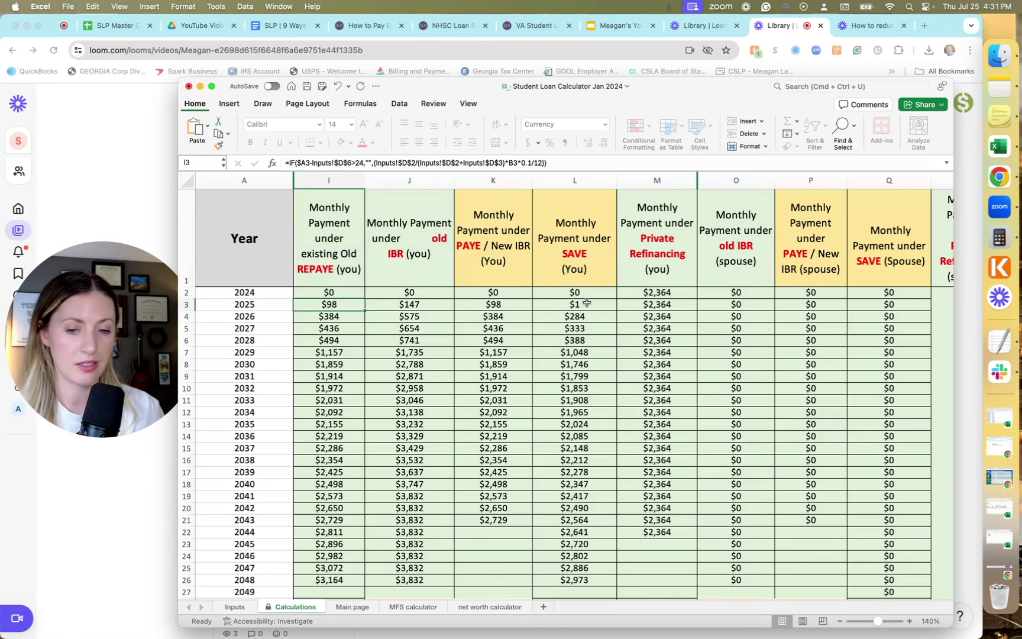
pyautogui.press('Right')
pyautogui.press('Right')
pyautogui.press('Right')
pyautogui.press('Right')
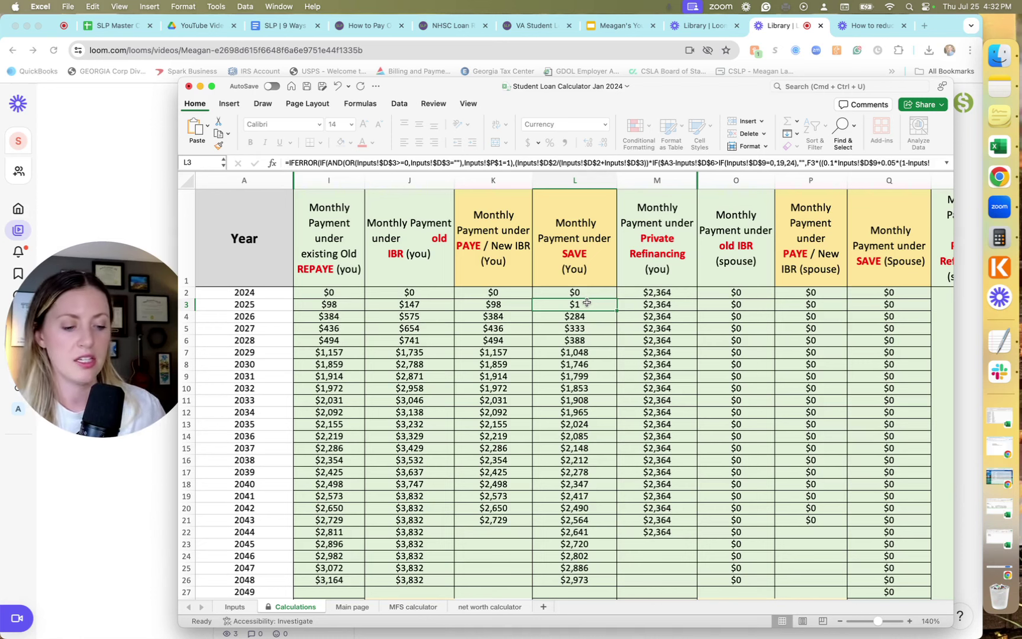
# Read the borrower's monthly SAVE payments year by year from 2026 through 2029
pyautogui.press('Down')
pyautogui.press('Up')
pyautogui.press('Down')
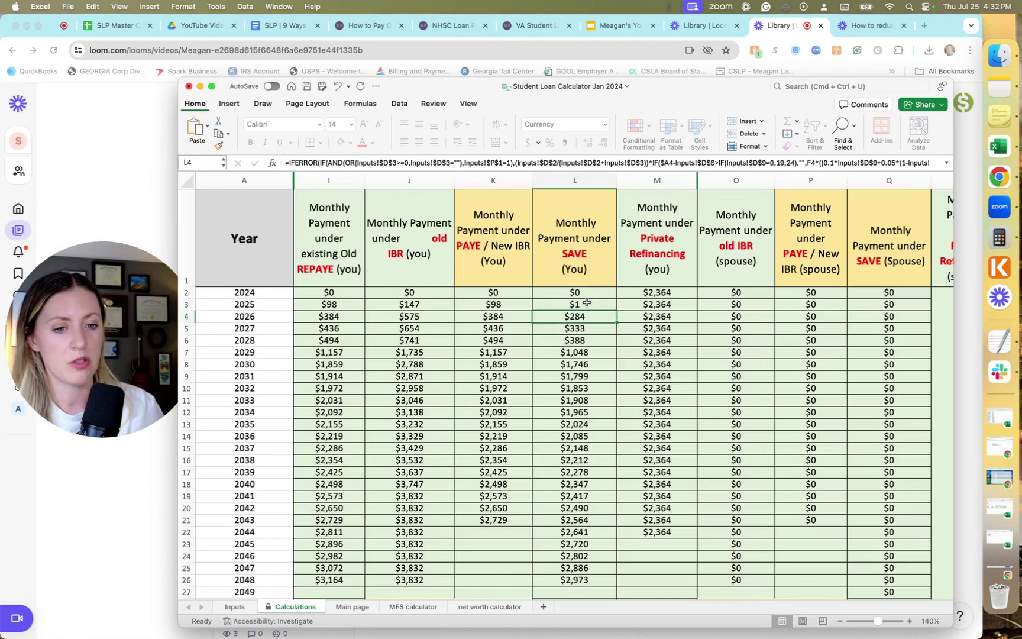
pyautogui.press('Down')
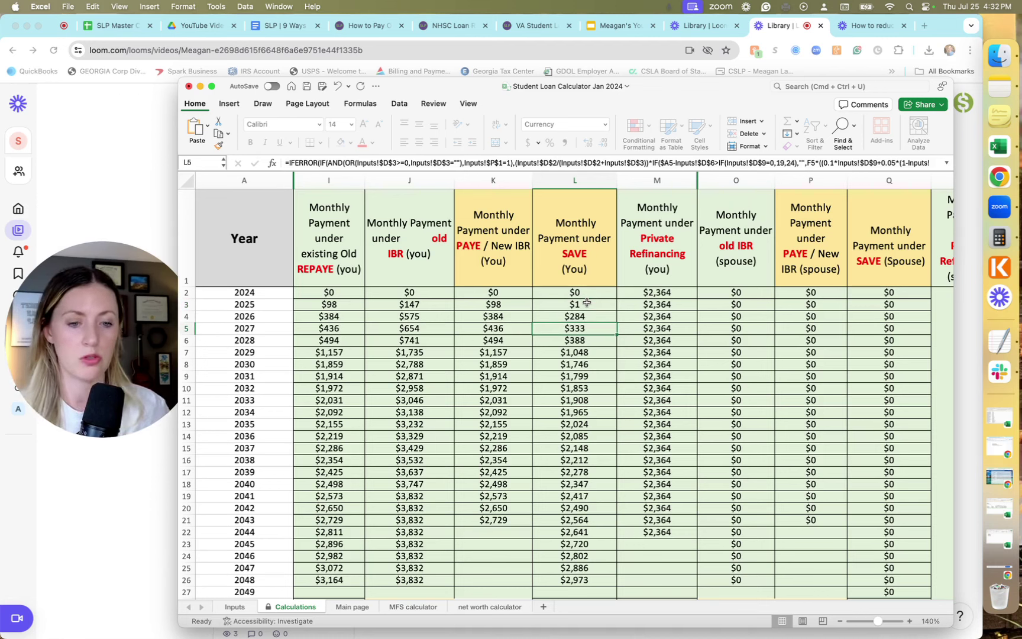
pyautogui.press('Down')
pyautogui.press('Down')
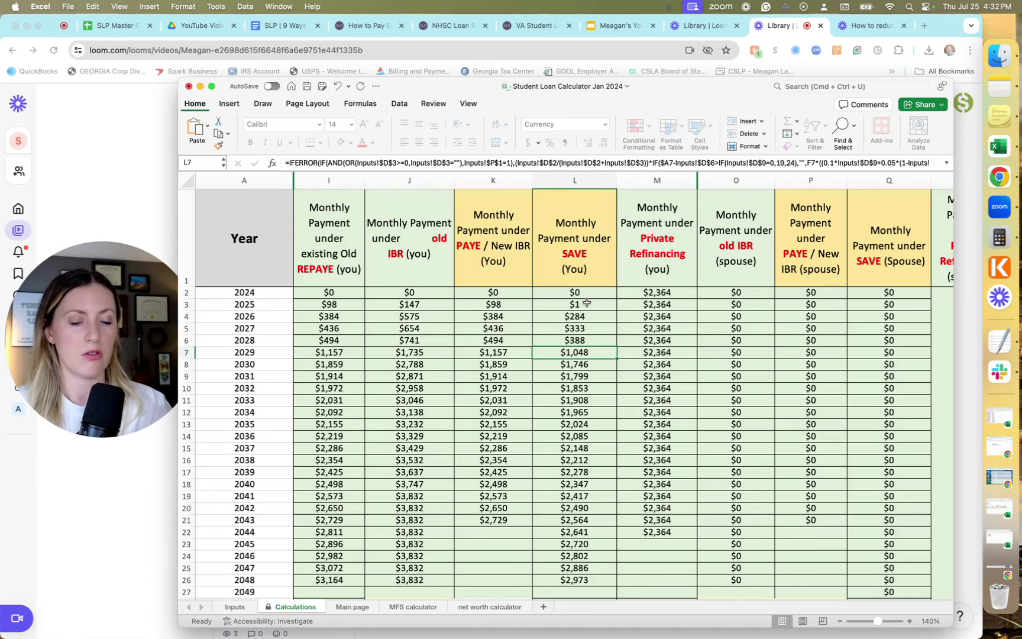
# On the Main page sheet, examine the PSLF row and its total payments against the other repayment plans
pyautogui.click(351, 607)
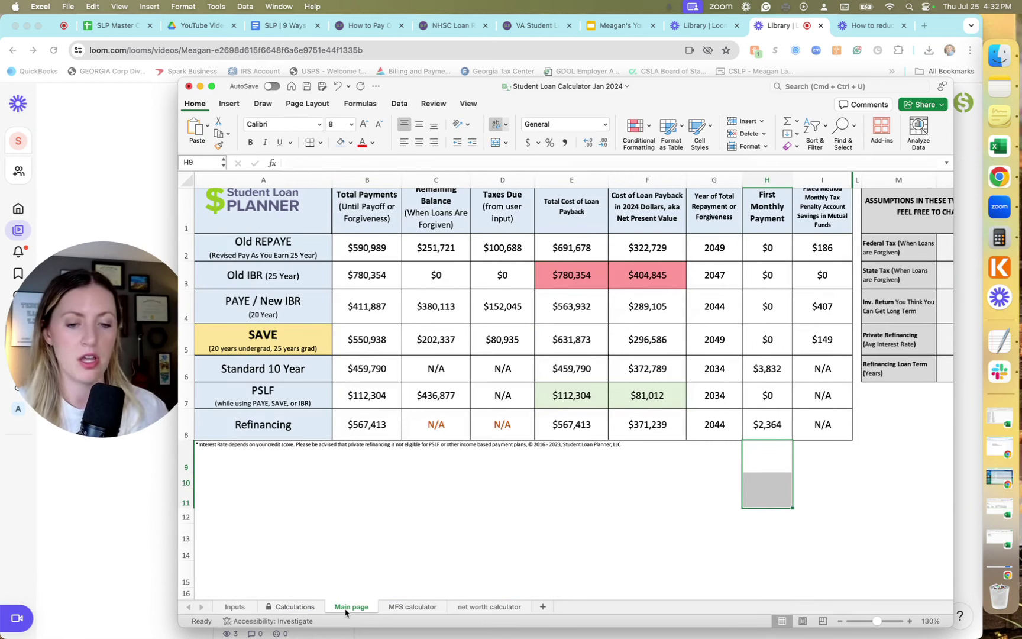
pyautogui.click(248, 378)
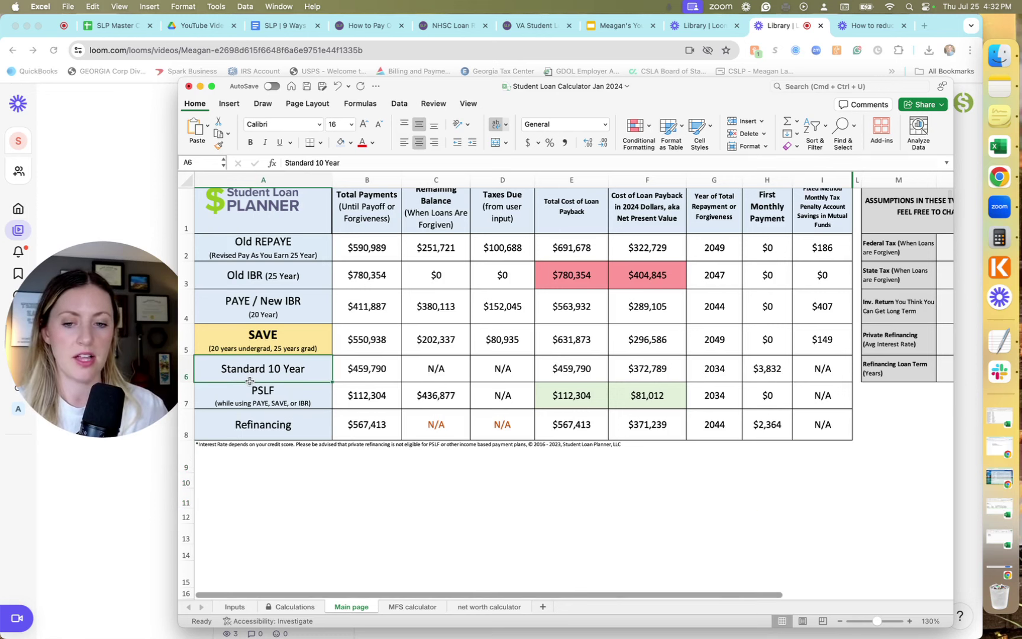
pyautogui.click(248, 393)
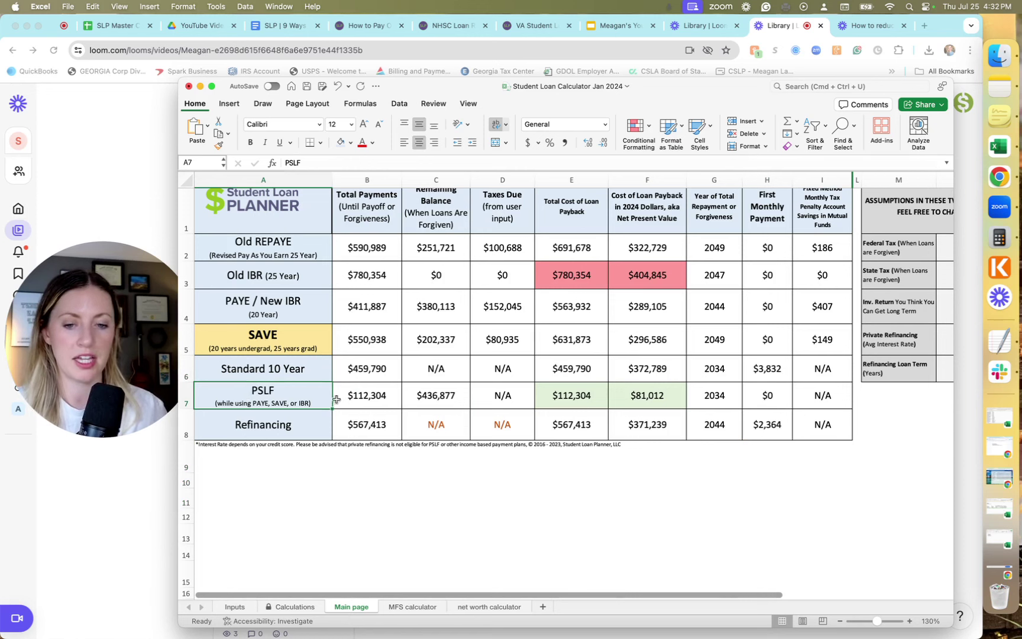
pyautogui.click(355, 405)
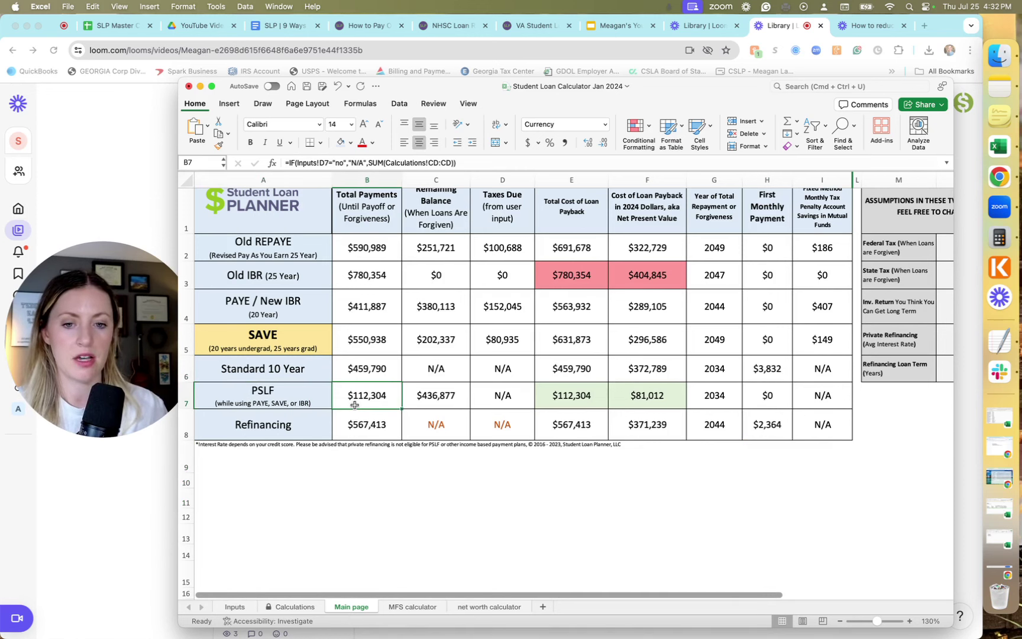
# On the Main page sheet, make the PSLF remaining balance reference the student loan balance with the formula =Inputs!D2
pyautogui.click(421, 400)
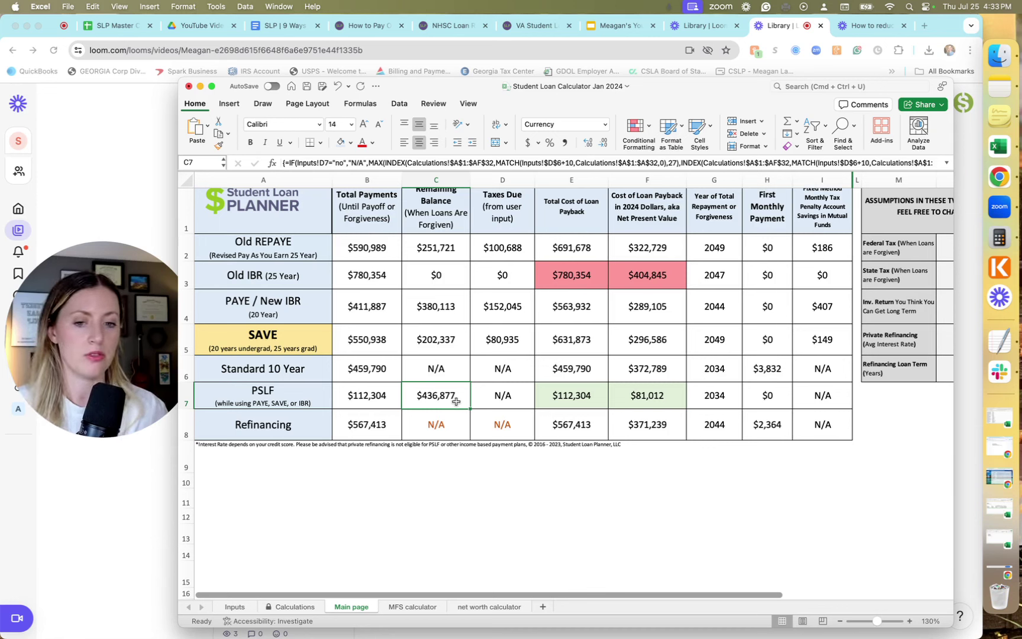
pyautogui.write('=')
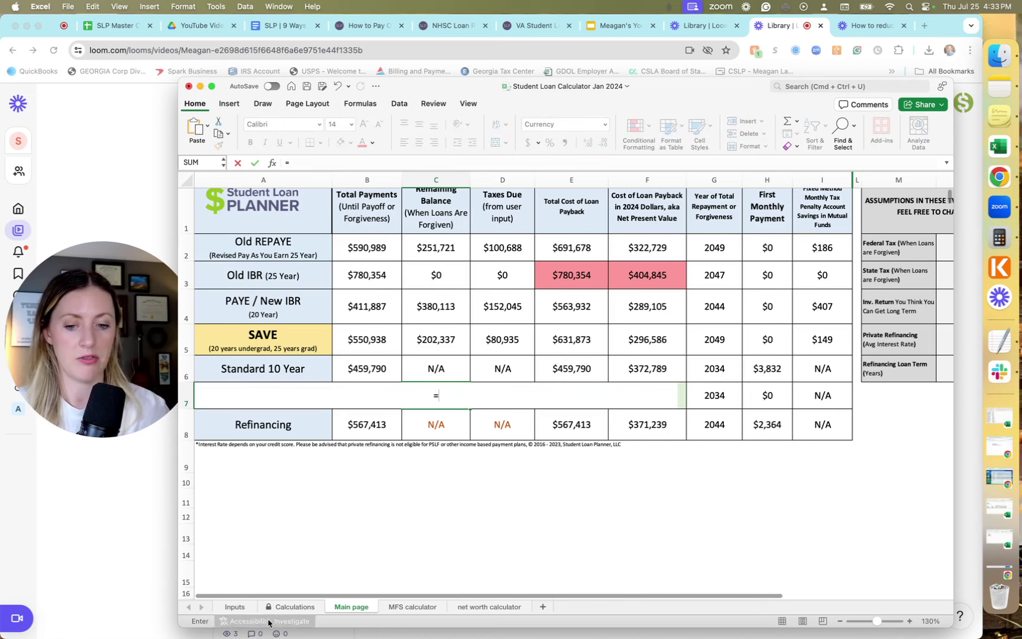
pyautogui.click(235, 607)
pyautogui.click(387, 245)
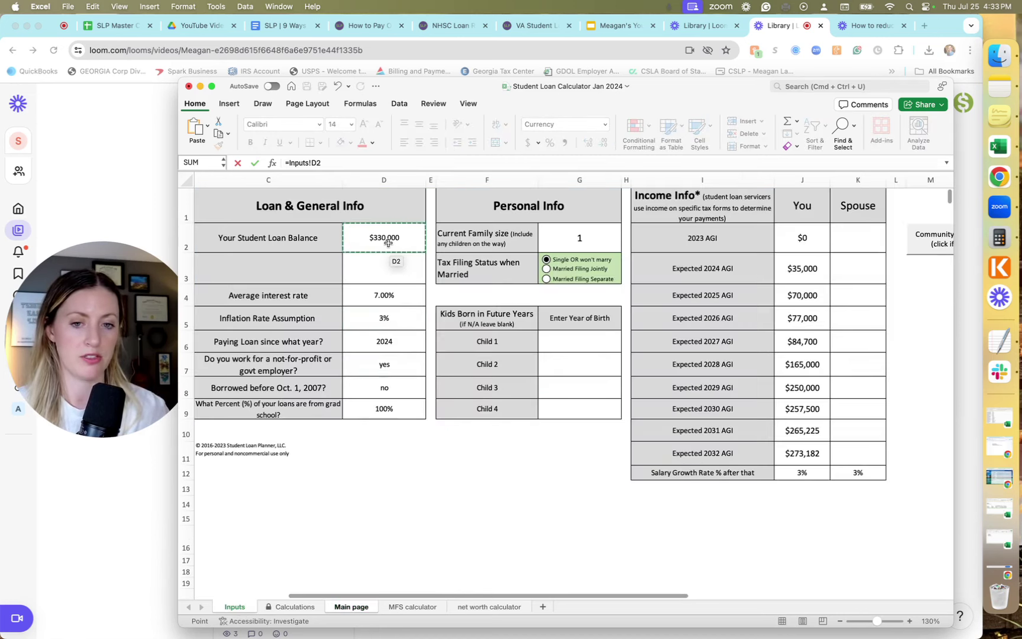
pyautogui.press('Return')
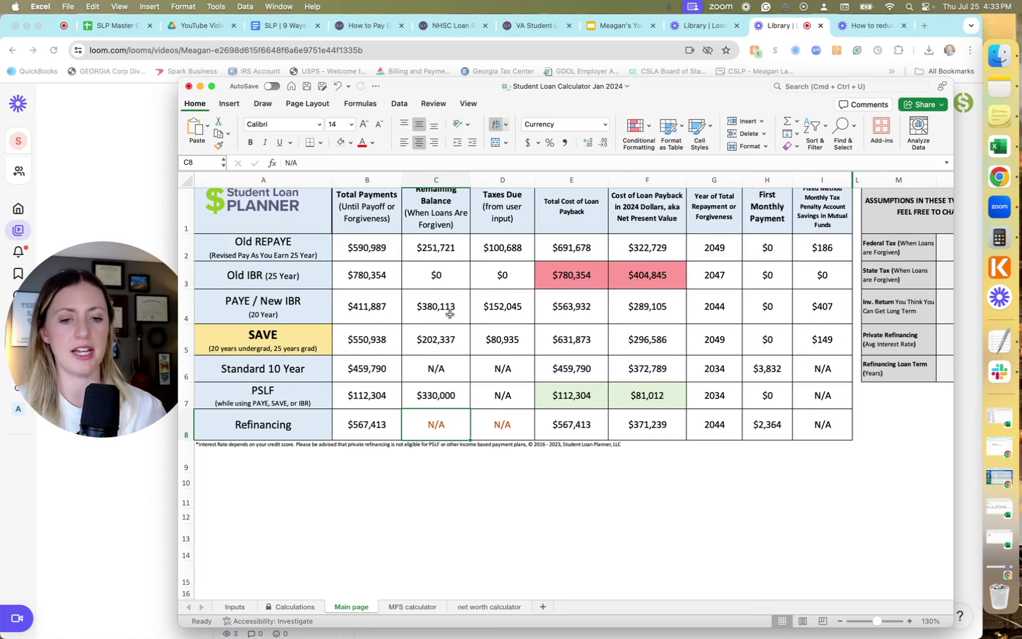
pyautogui.click(486, 394)
pyautogui.click(578, 385)
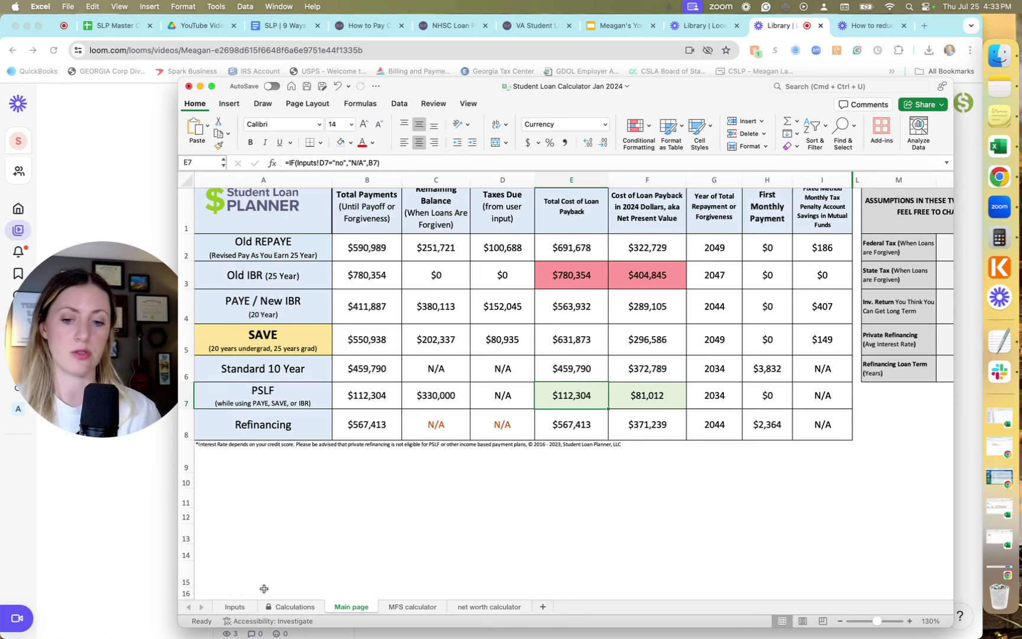
# On the Inputs sheet, set the not-for-profit or government employer answer to no
pyautogui.click(235, 607)
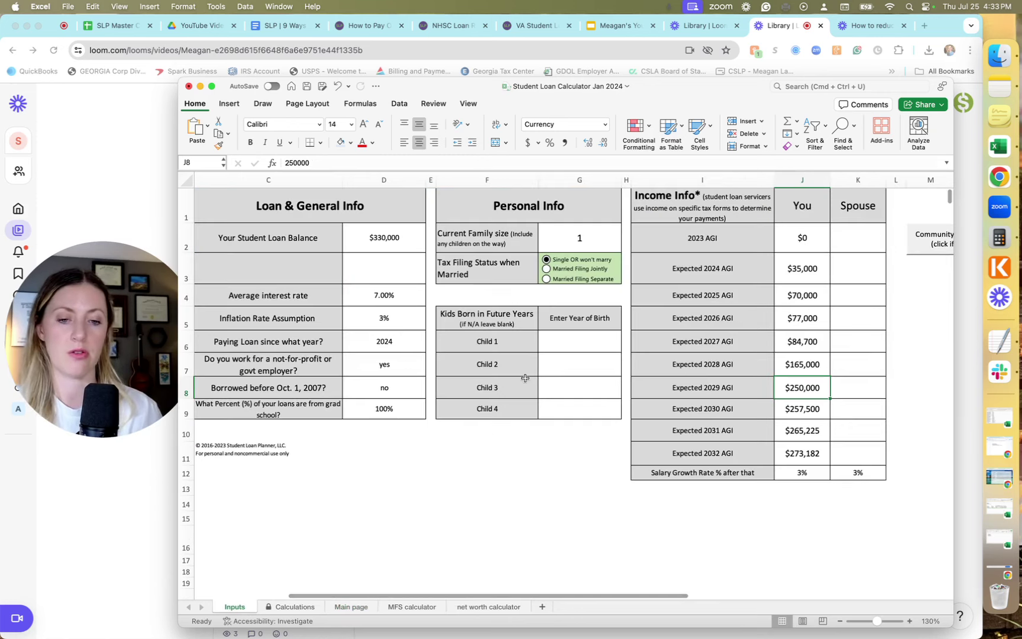
pyautogui.click(410, 364)
pyautogui.write('no')
pyautogui.press('Return')
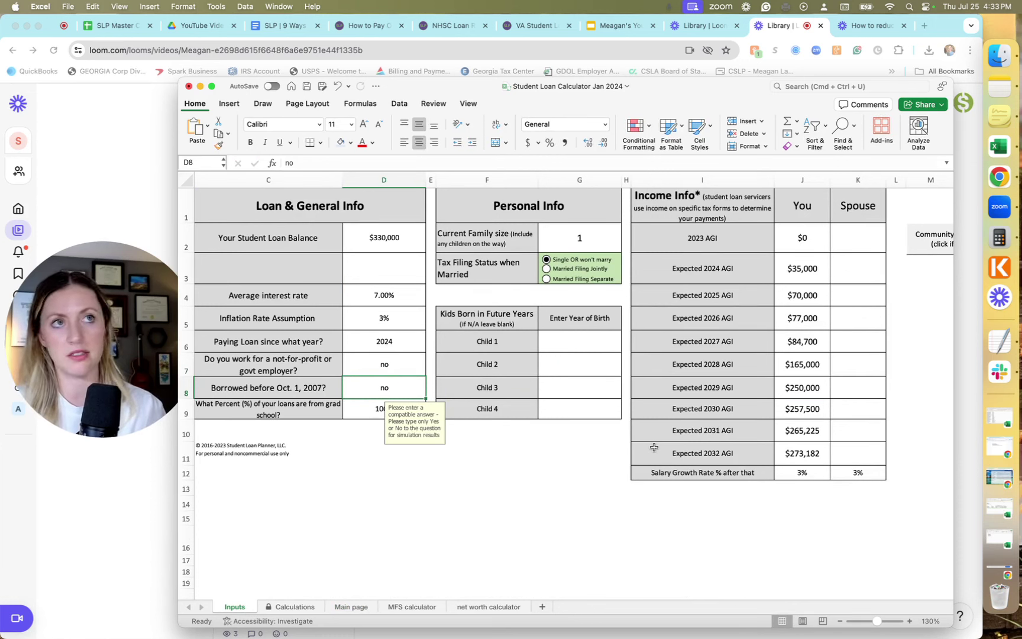
# Set the borrower's expected 2028 AGI to the formula =40000+150000
pyautogui.click(823, 368)
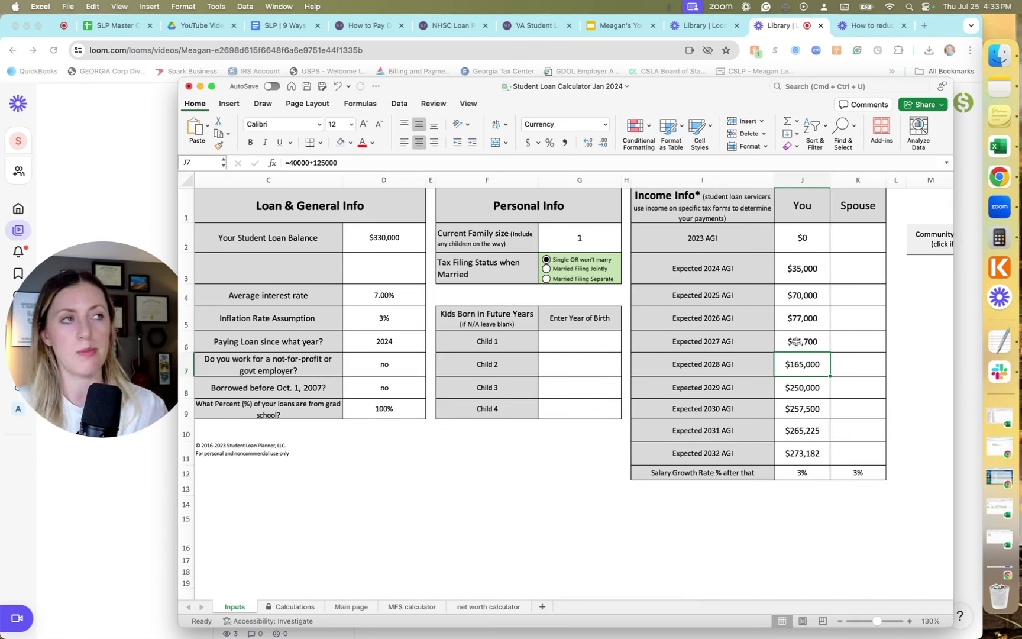
pyautogui.click(325, 162)
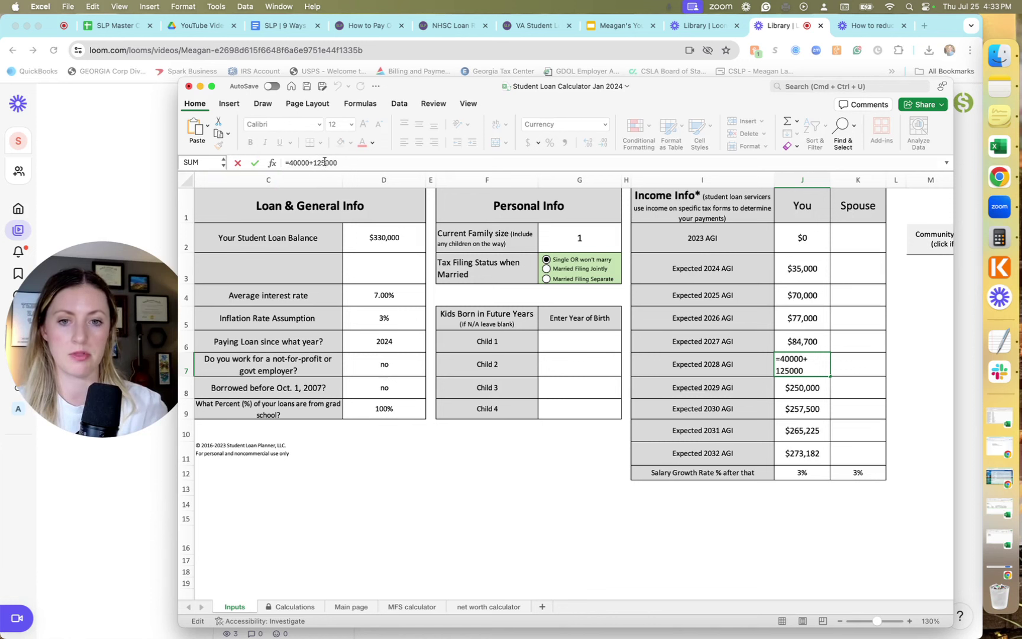
pyautogui.press('BackSpace')
pyautogui.press('BackSpace')
pyautogui.write('50')
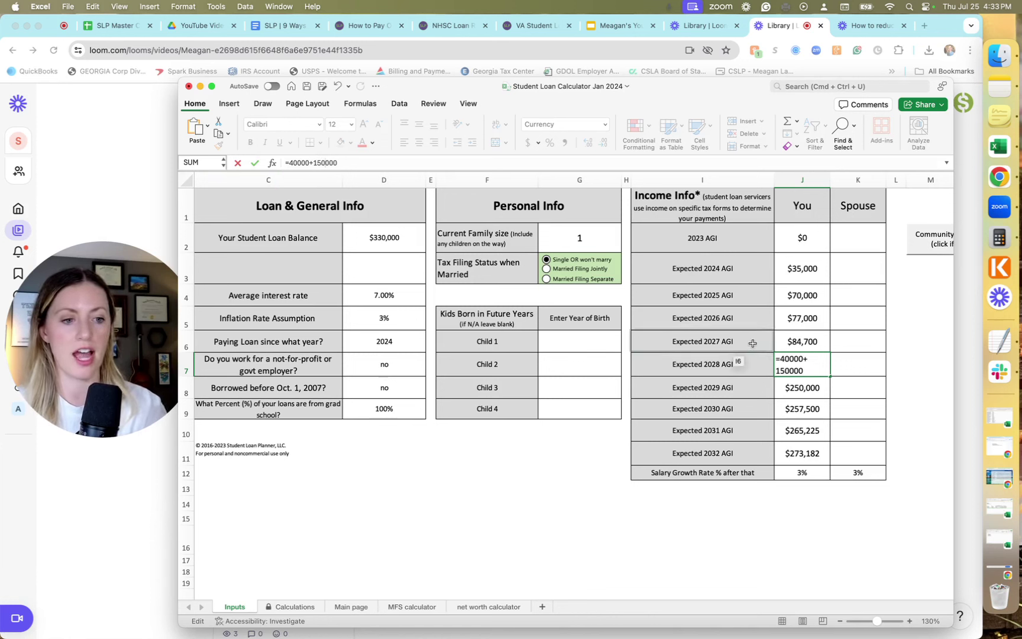
pyautogui.hotkey('ctrl', 'Return')
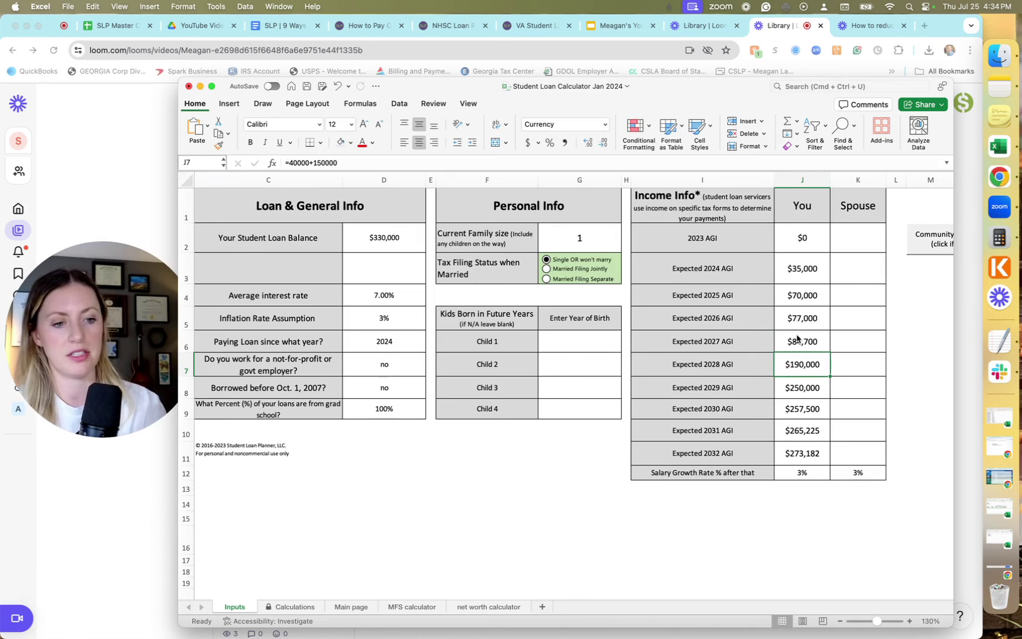
# Set the borrower's expected 2029 AGI to 300000 and check the projected AGI through 2032
pyautogui.press('Down')
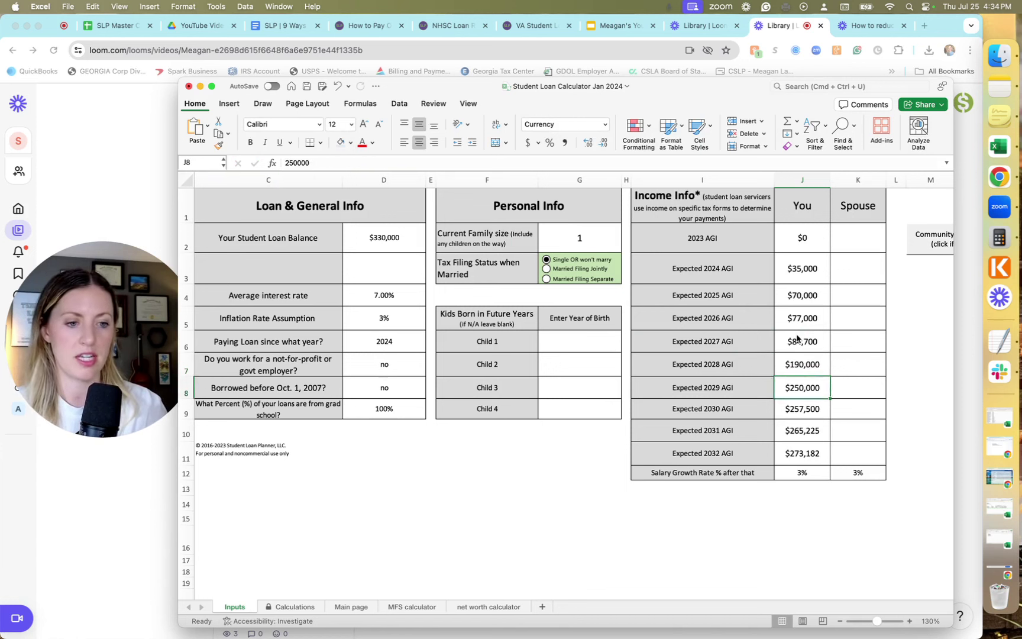
pyautogui.click(293, 163)
pyautogui.press('BackSpace')
pyautogui.press('BackSpace')
pyautogui.write('300')
pyautogui.click(255, 162)
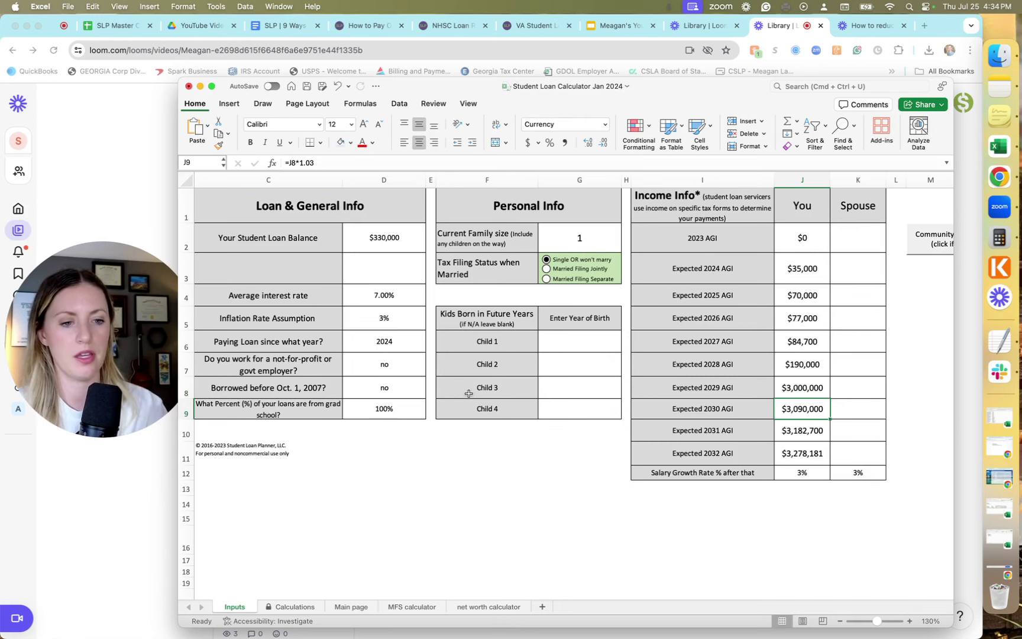
pyautogui.click(324, 164)
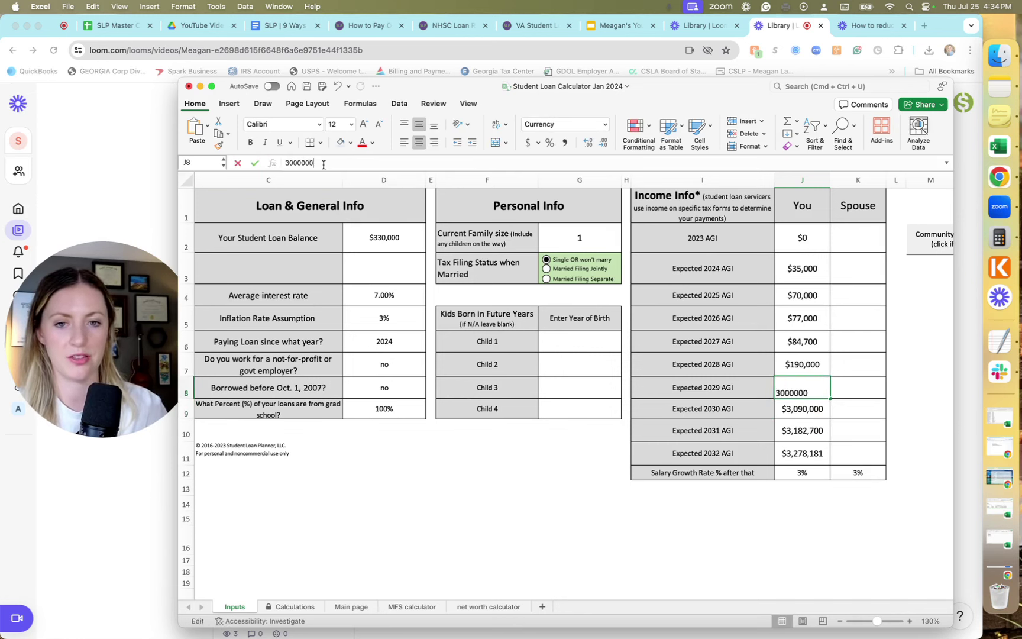
pyautogui.press('BackSpace')
pyautogui.press('Return')
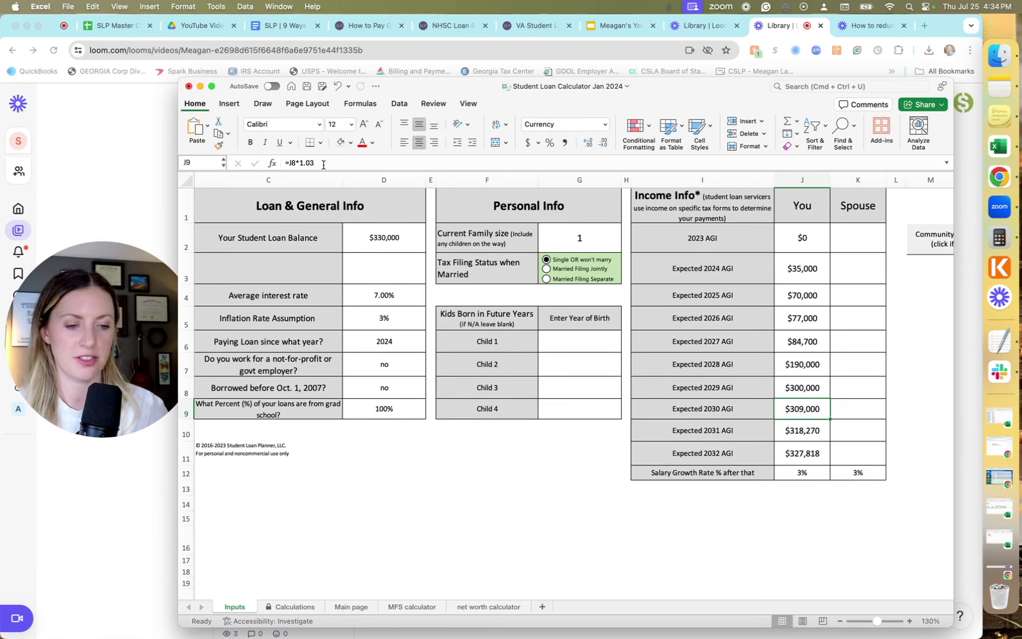
pyautogui.press('Down')
pyautogui.press('Down')
pyautogui.press('Down')
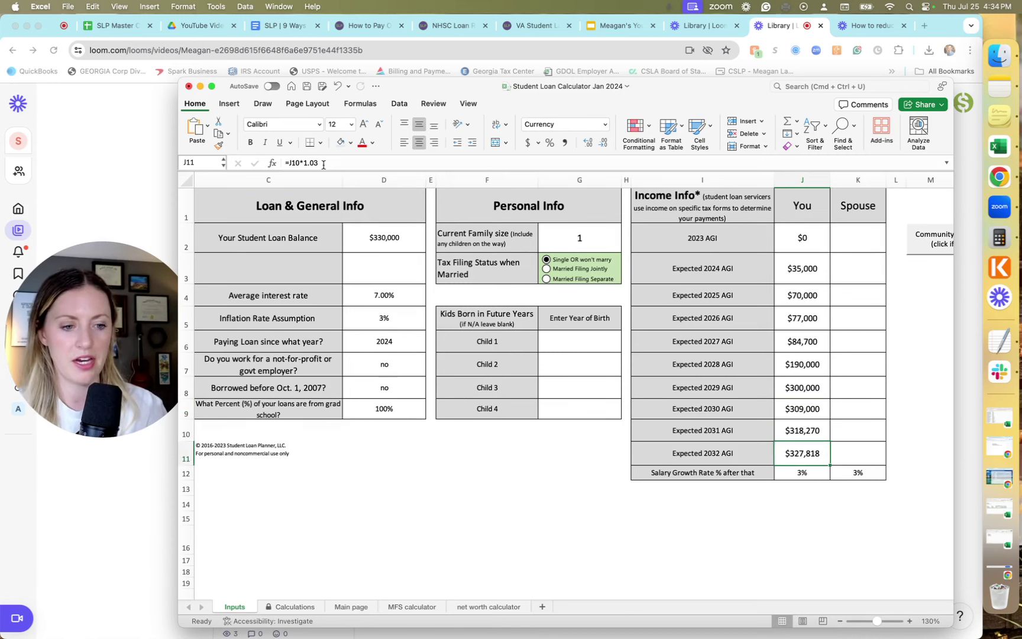
# On the Calculations sheet, read the borrower's monthly SAVE payments year by year from 2024 through 2034
pyautogui.click(283, 609)
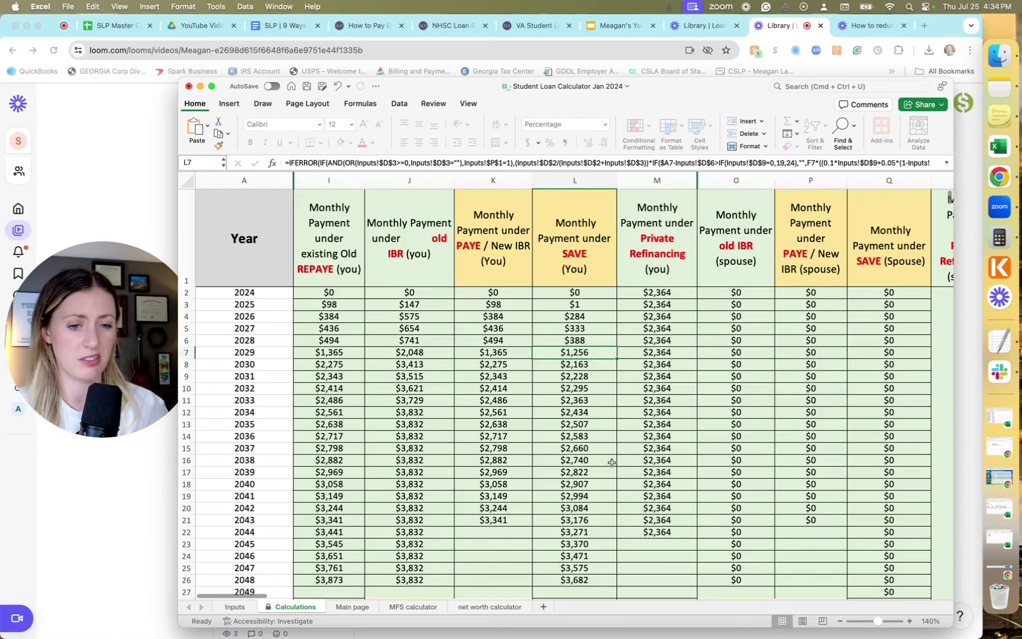
pyautogui.moveTo(594, 294); pyautogui.dragTo(596, 339)
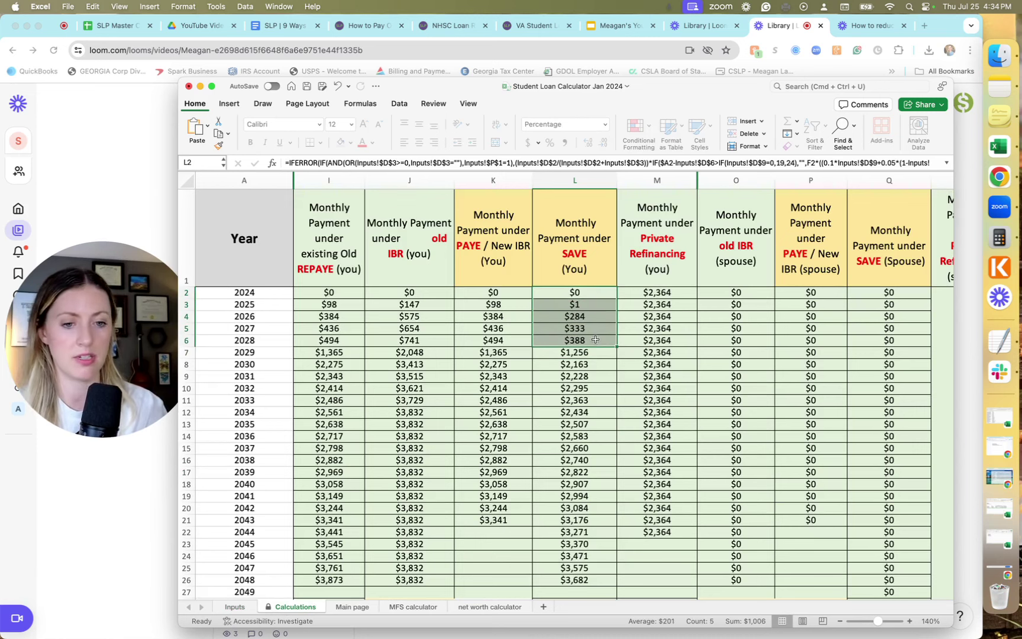
pyautogui.press('Down')
pyautogui.press('Down')
pyautogui.press('Down')
pyautogui.press('Down')
pyautogui.press('Down')
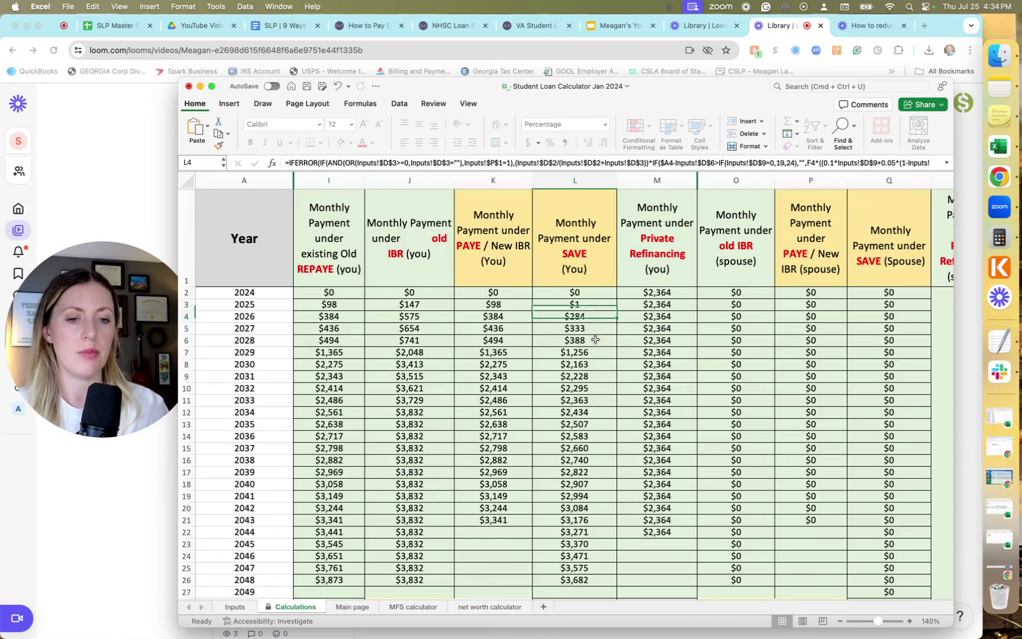
pyautogui.press('Down')
pyautogui.press('Down')
pyautogui.press('Down')
pyautogui.press('Down')
pyautogui.press('Down')
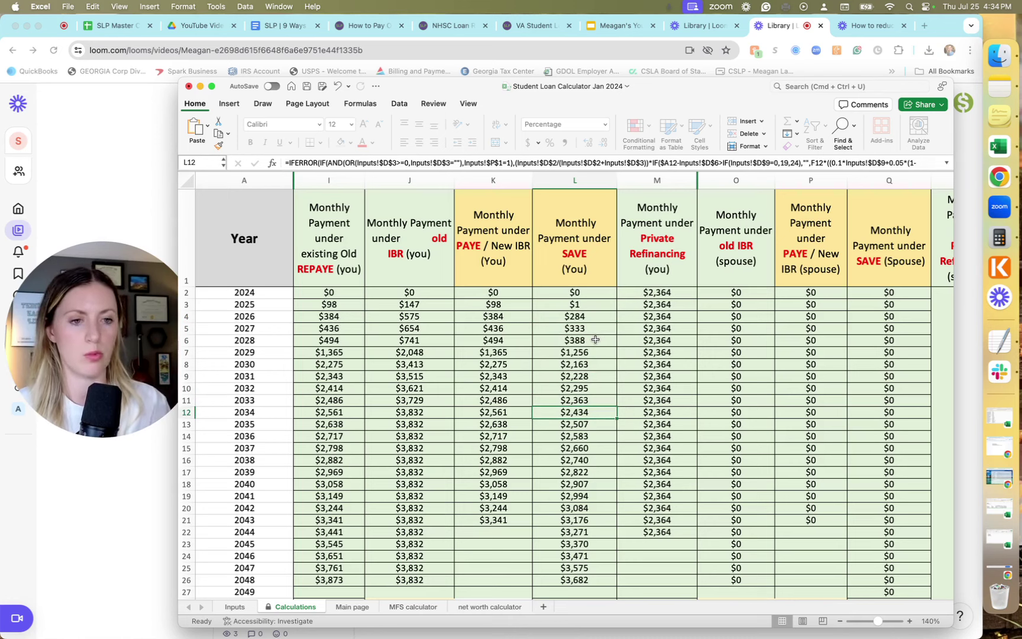
# On the Main page sheet, examine the PAYE / New IBR payments, remaining balance, taxes and total cost, and compare with Standard 10 Year
pyautogui.click(360, 606)
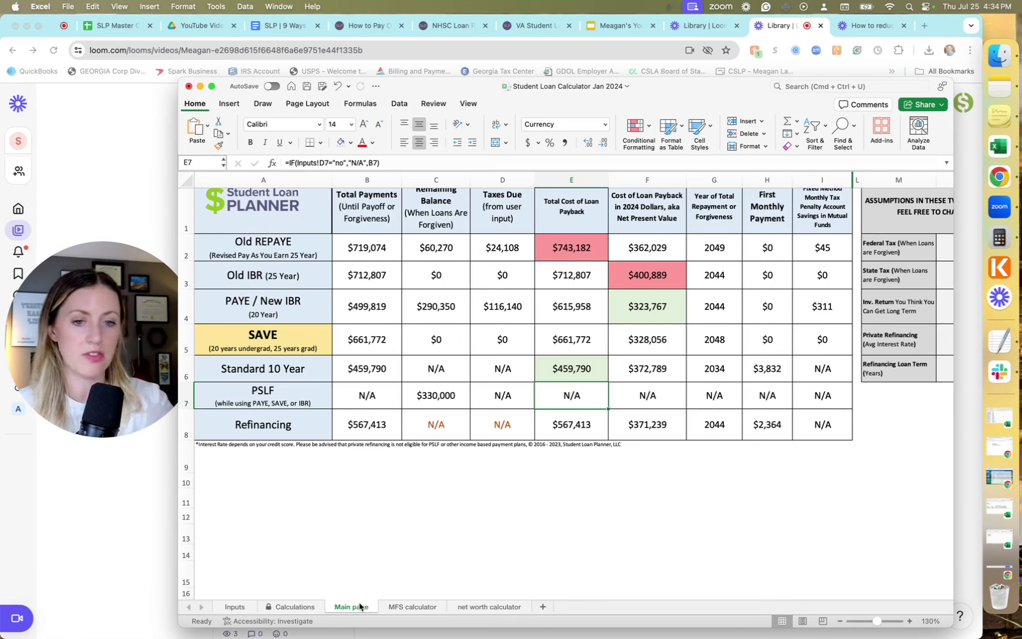
pyautogui.click(364, 307)
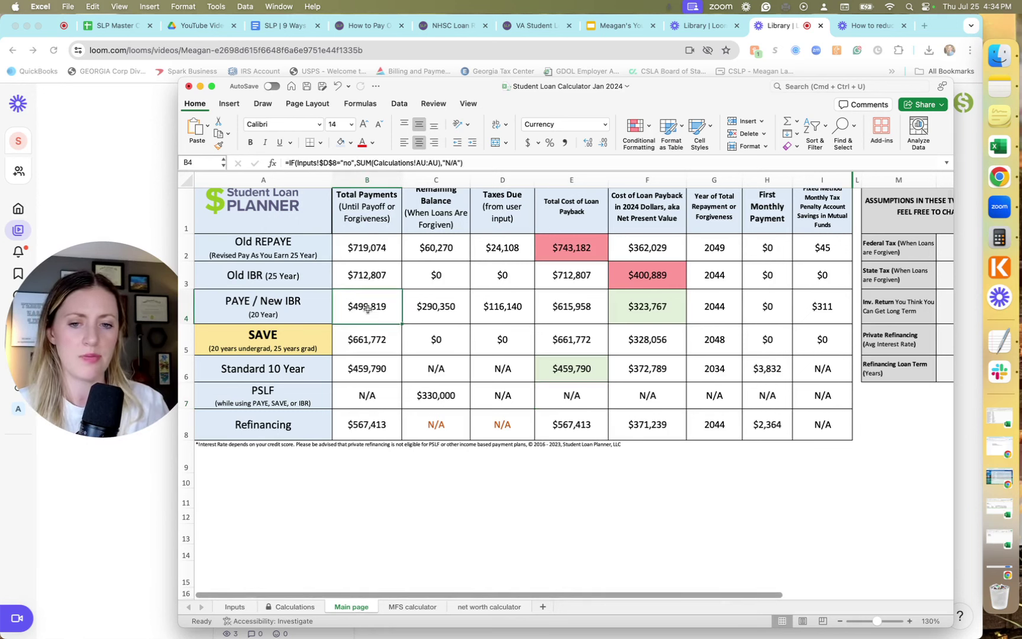
pyautogui.click(312, 313)
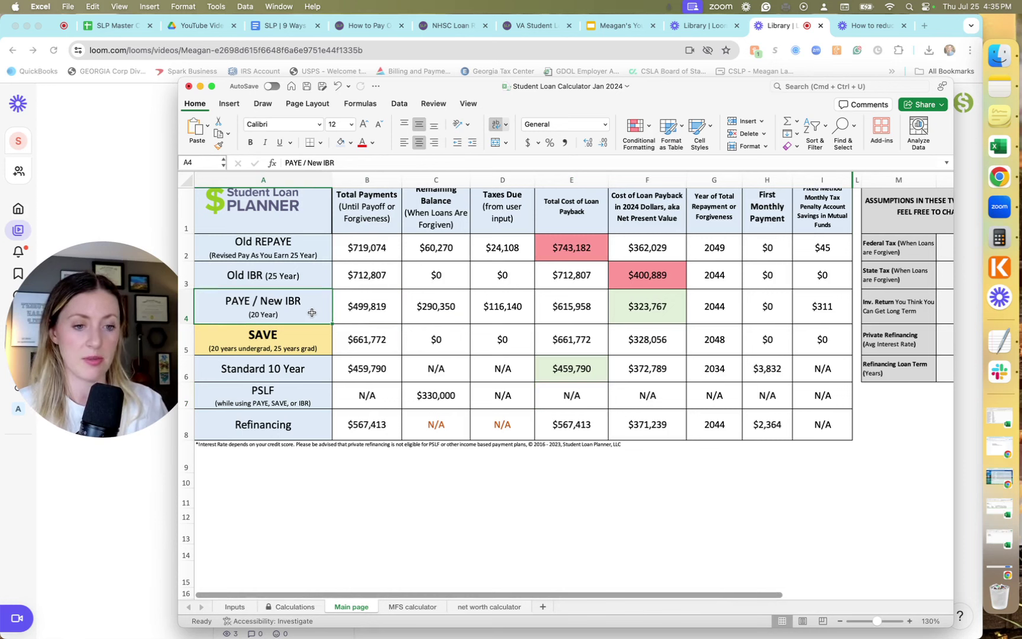
pyautogui.click(384, 304)
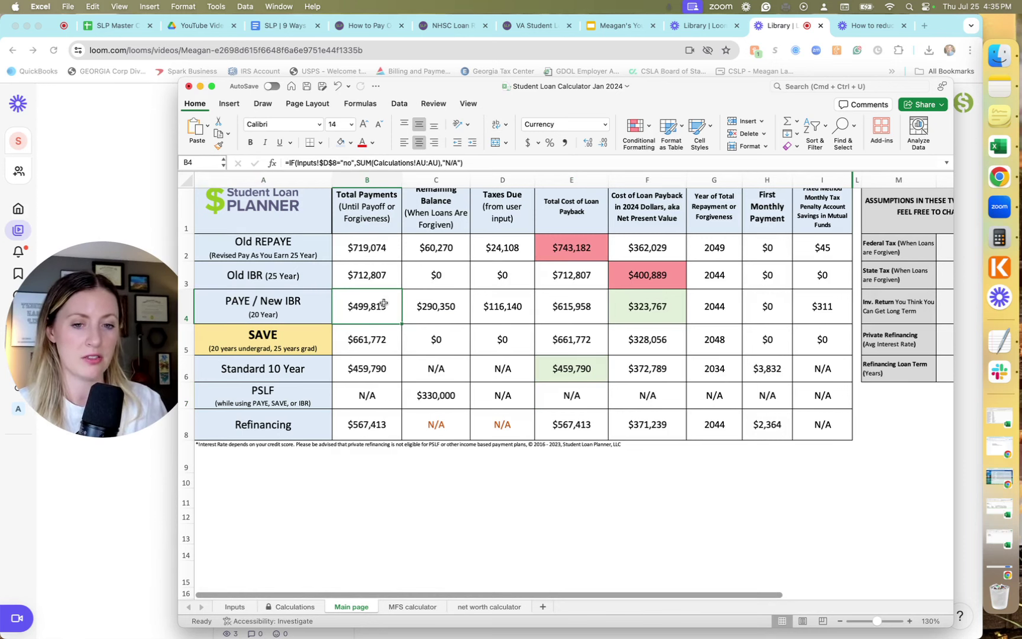
pyautogui.click(413, 304)
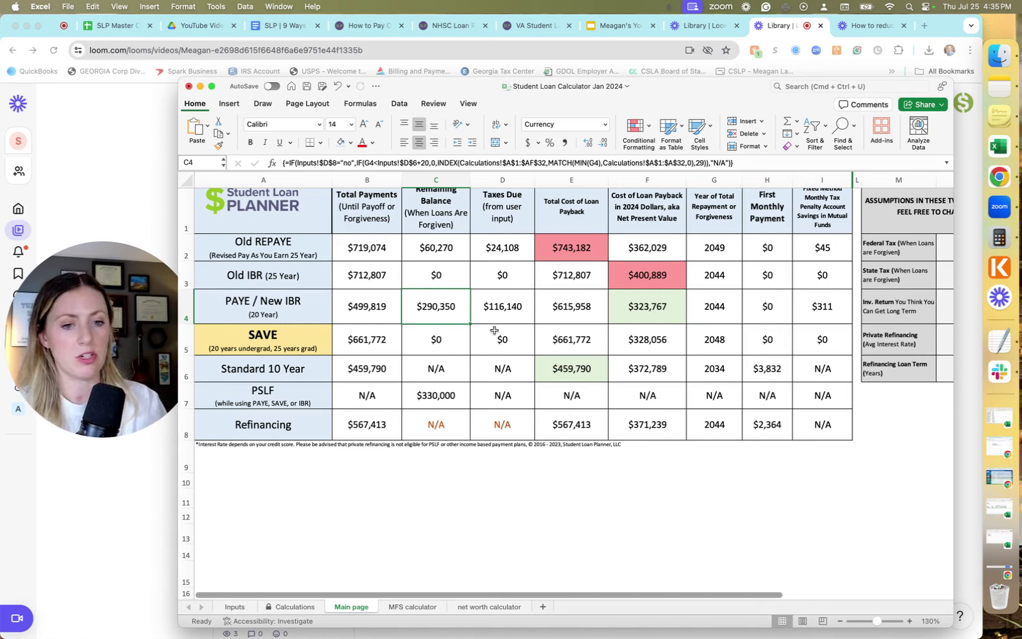
pyautogui.click(498, 309)
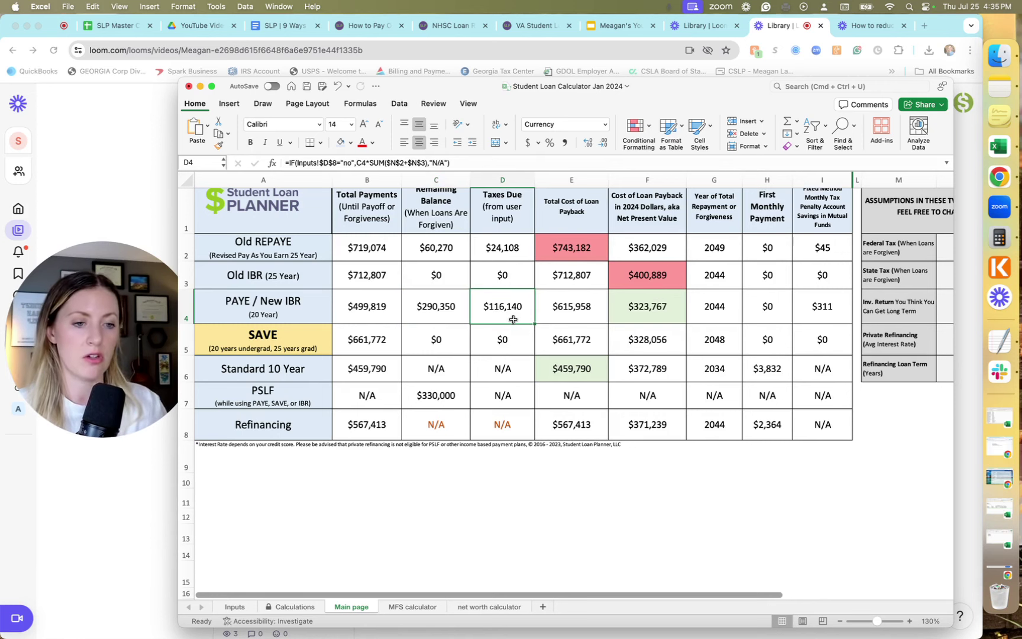
pyautogui.click(545, 320)
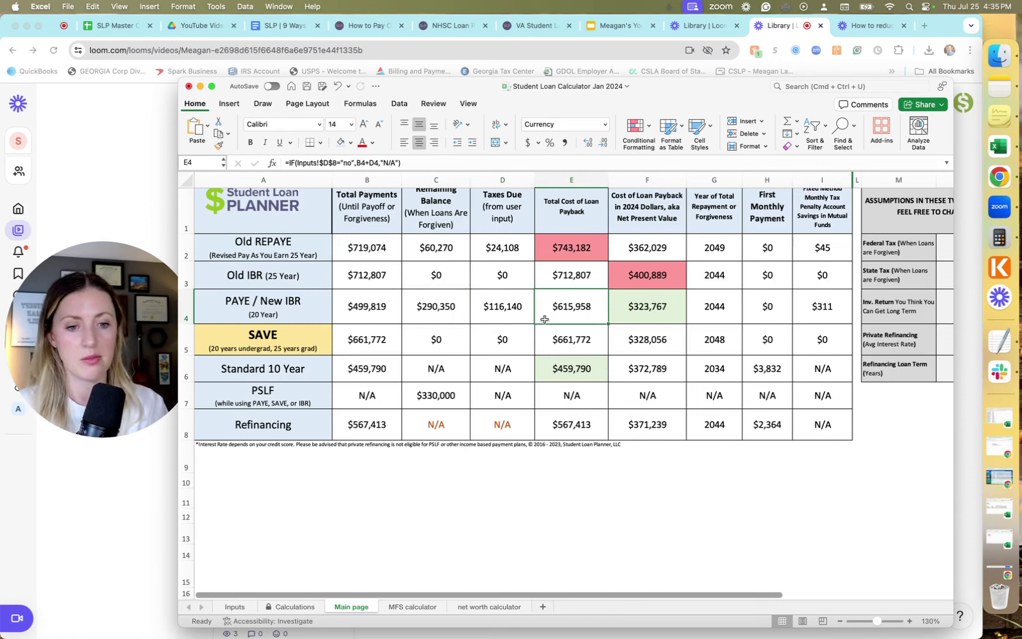
pyautogui.click(561, 378)
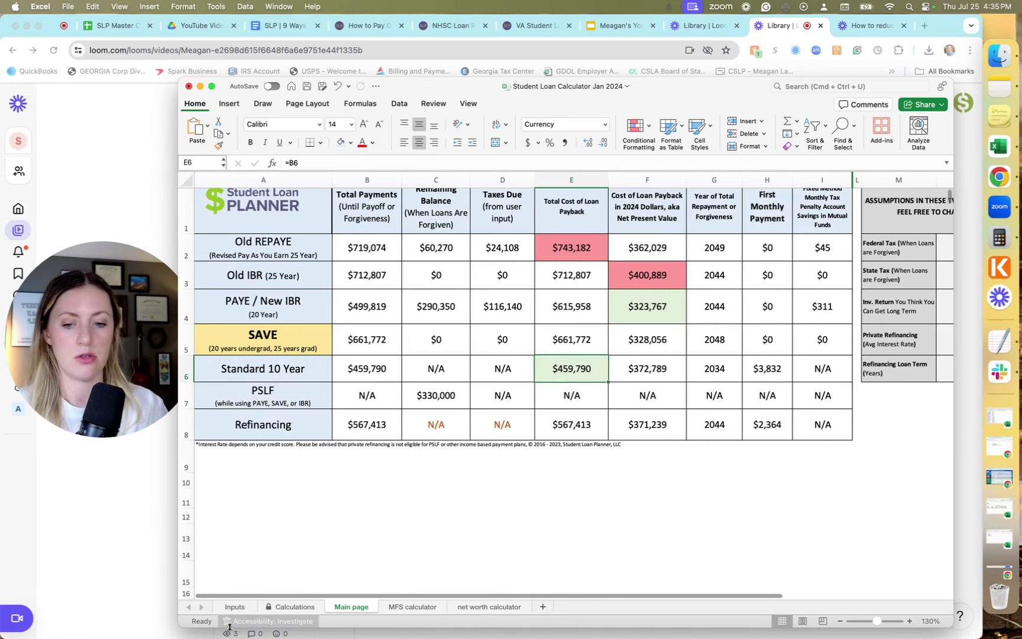
# On the Inputs sheet, set the borrower's expected 2028 AGI to the formula =40000+100000
pyautogui.click(236, 607)
pyautogui.click(814, 366)
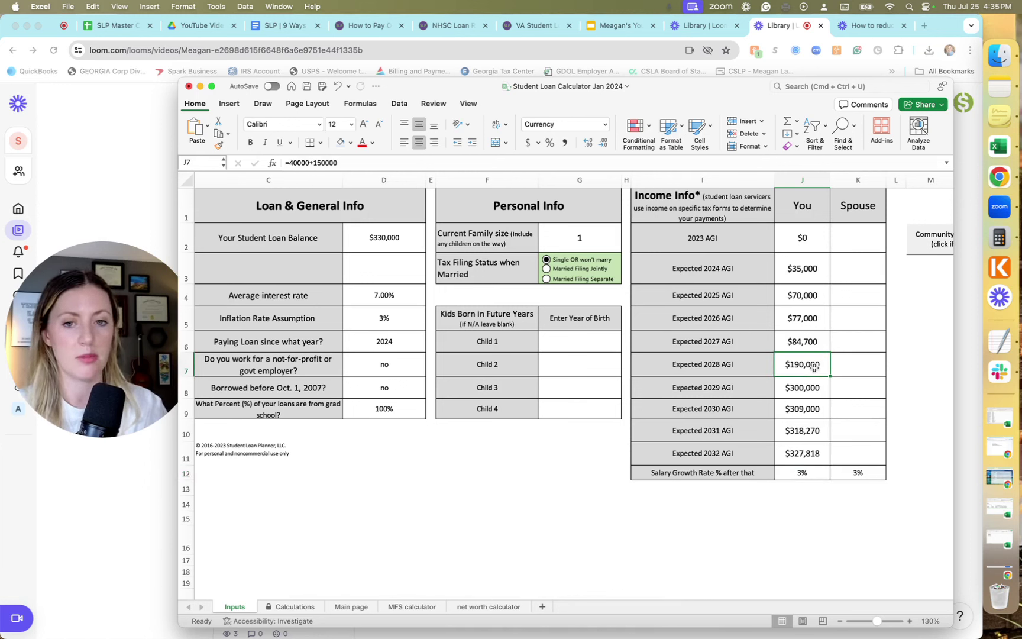
pyautogui.click(321, 163)
pyautogui.press('BackSpace')
pyautogui.write('0')
pyautogui.press('Return')
# Set the borrower's expected 2029 AGI to 200000
pyautogui.click(321, 164)
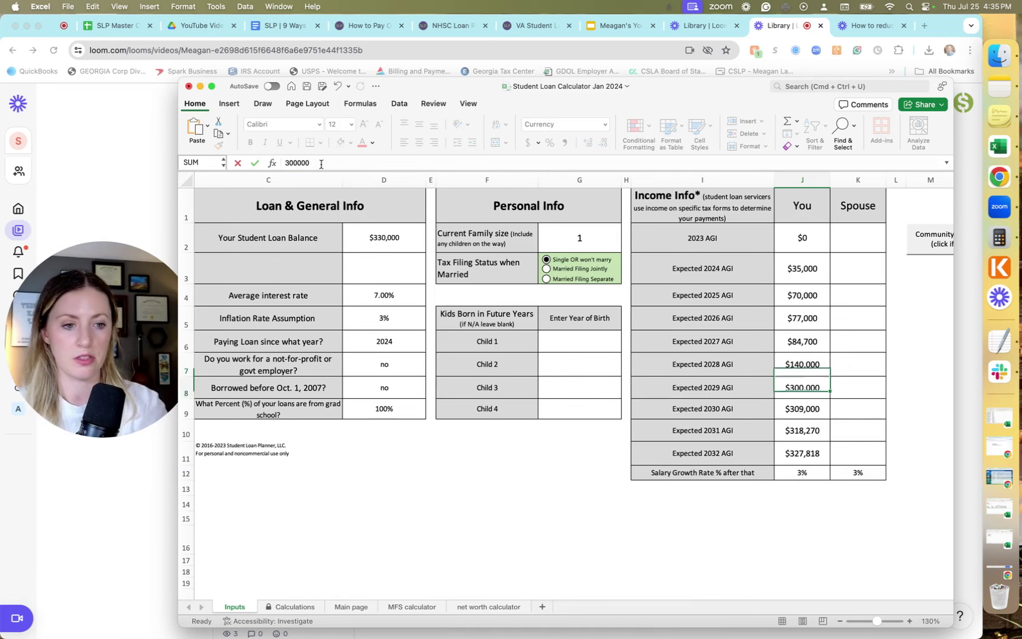
pyautogui.click(288, 162)
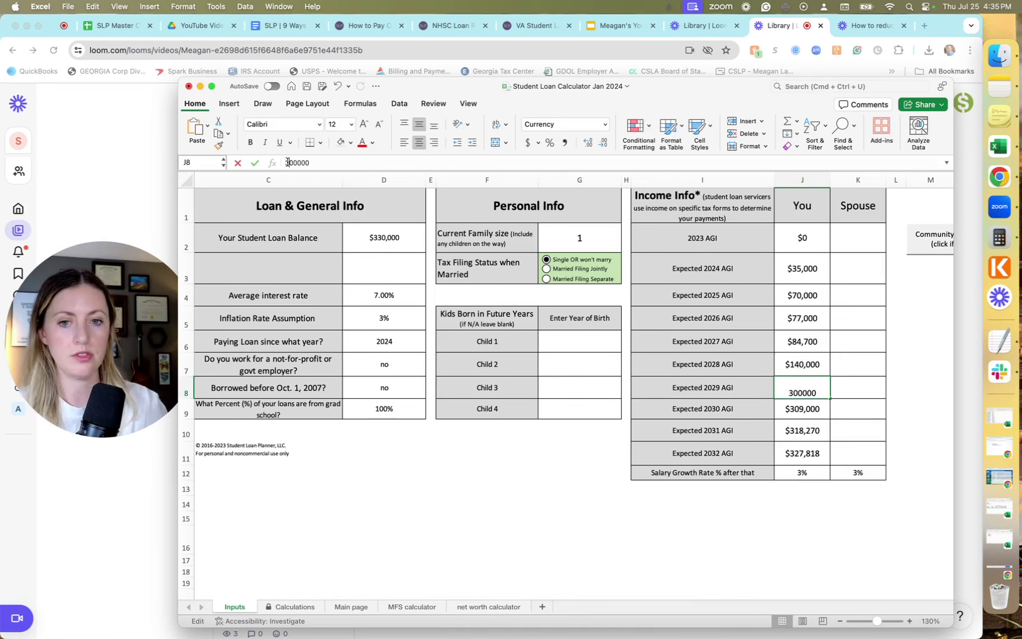
pyautogui.press('Delete')
pyautogui.write('2')
pyautogui.press('Return')
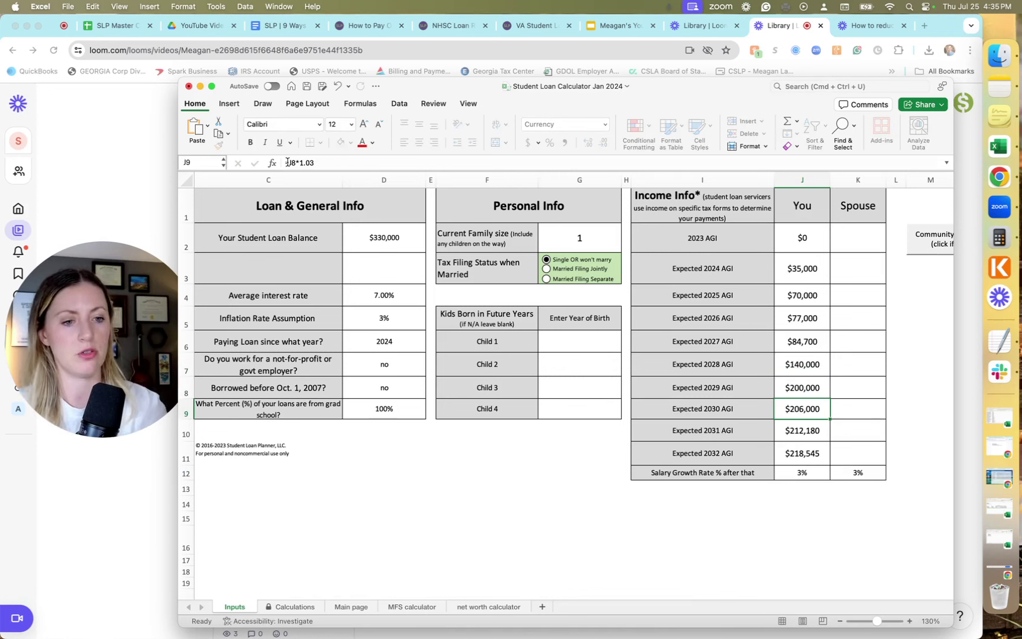
# Check the recalculated monthly payments on the Calculations sheet and the PAYE / New IBR total cost on the Main page sheet
pyautogui.click(292, 607)
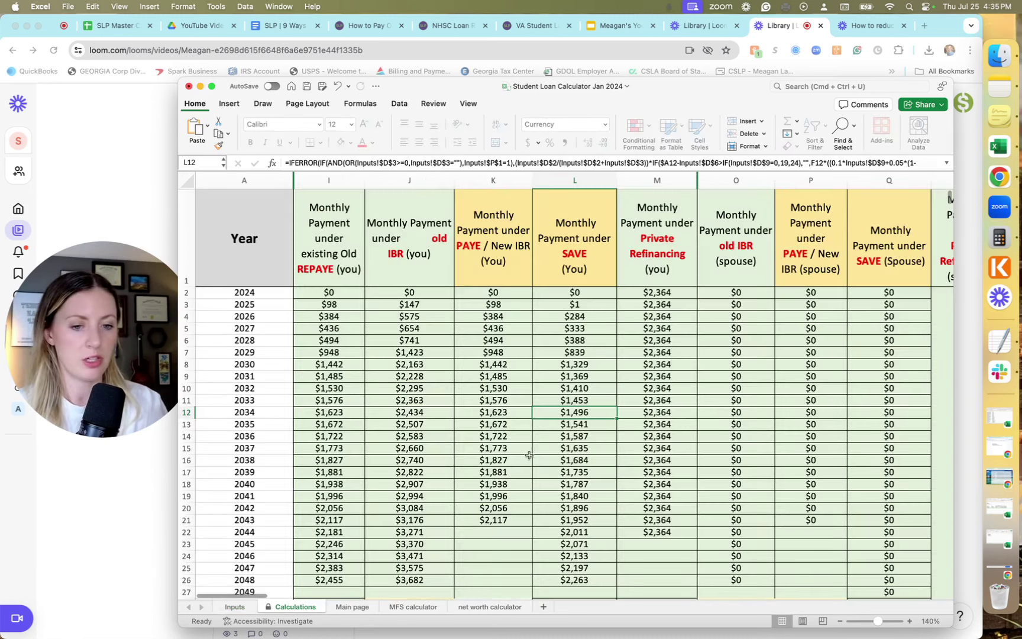
pyautogui.click(351, 608)
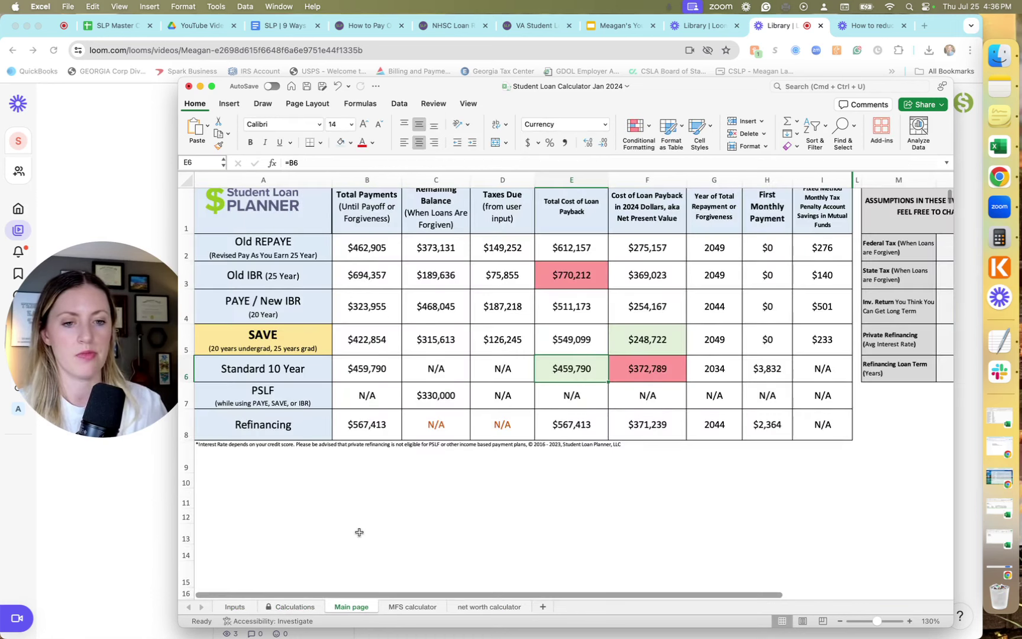
pyautogui.click(568, 323)
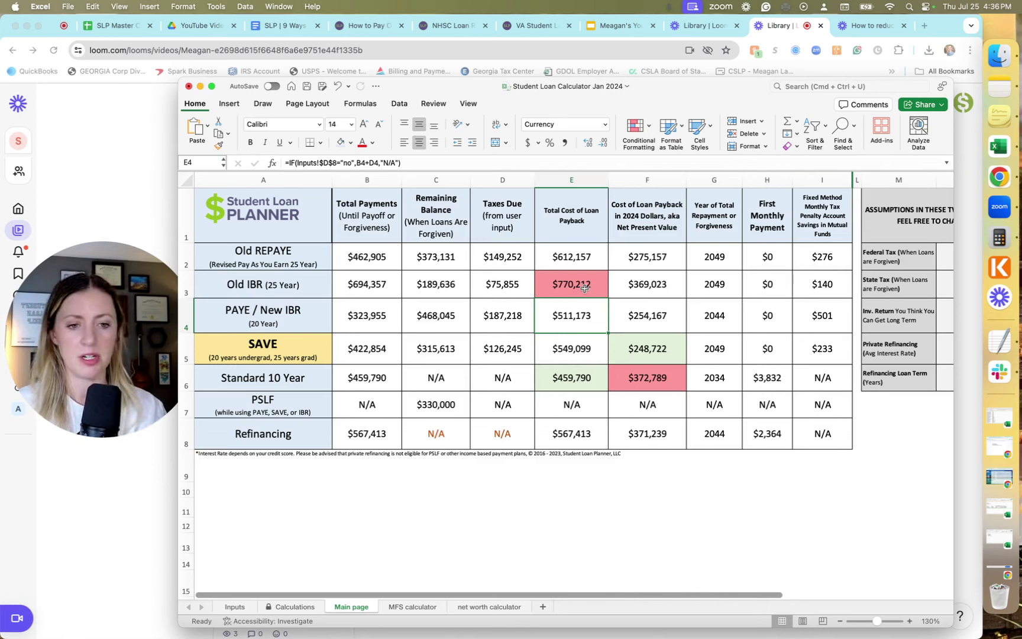
# Compare the Total Cost of Loan Payback column with the Net Present Value column for the PAYE / New IBR and SAVE plans
pyautogui.hotkey('ctrl', 'space')
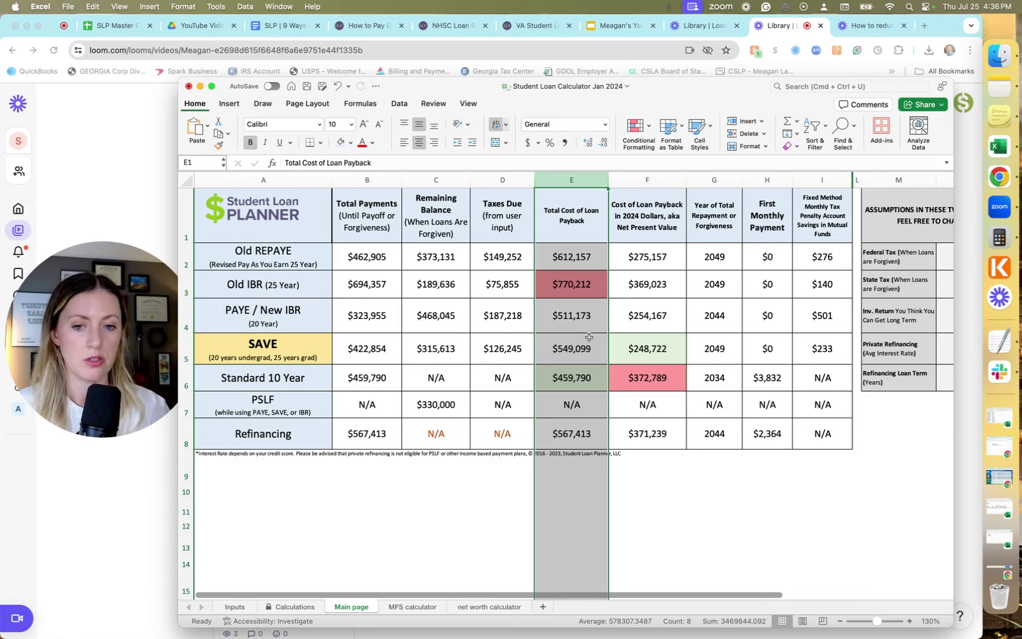
pyautogui.click(590, 336)
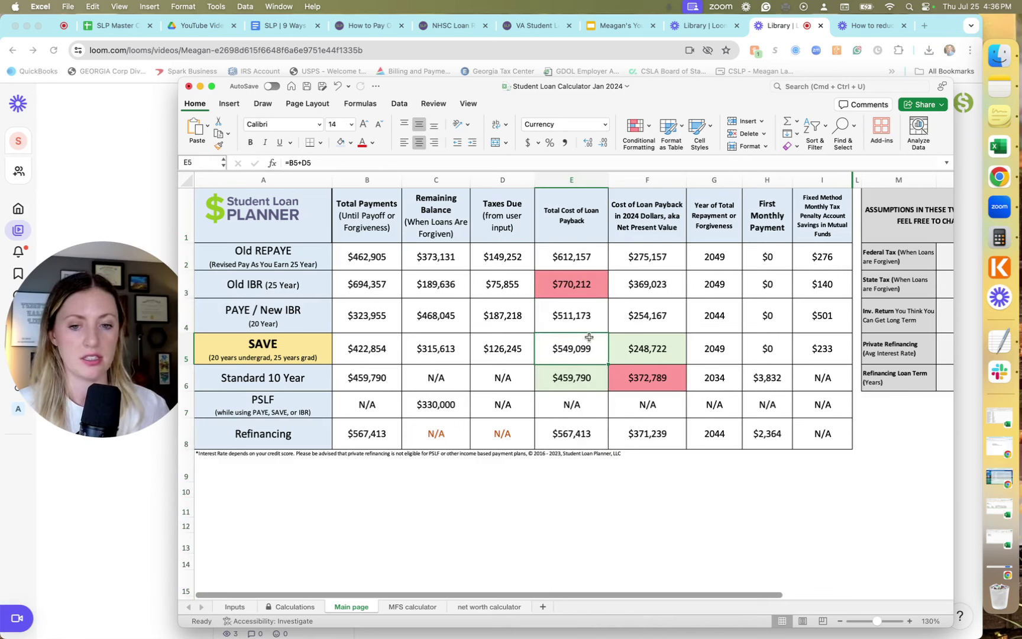
pyautogui.click(586, 175)
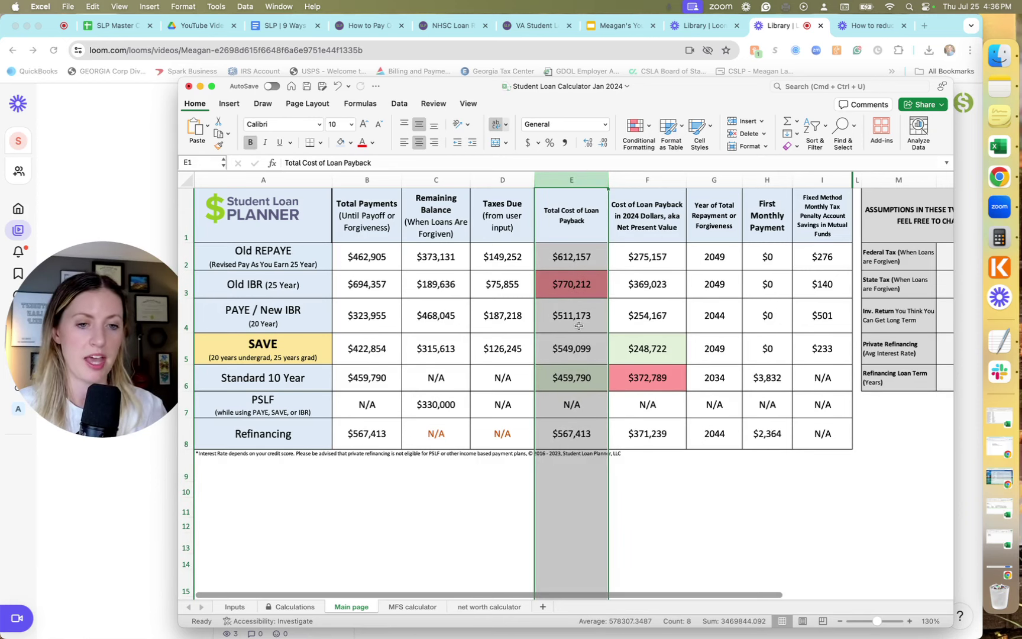
pyautogui.click(635, 176)
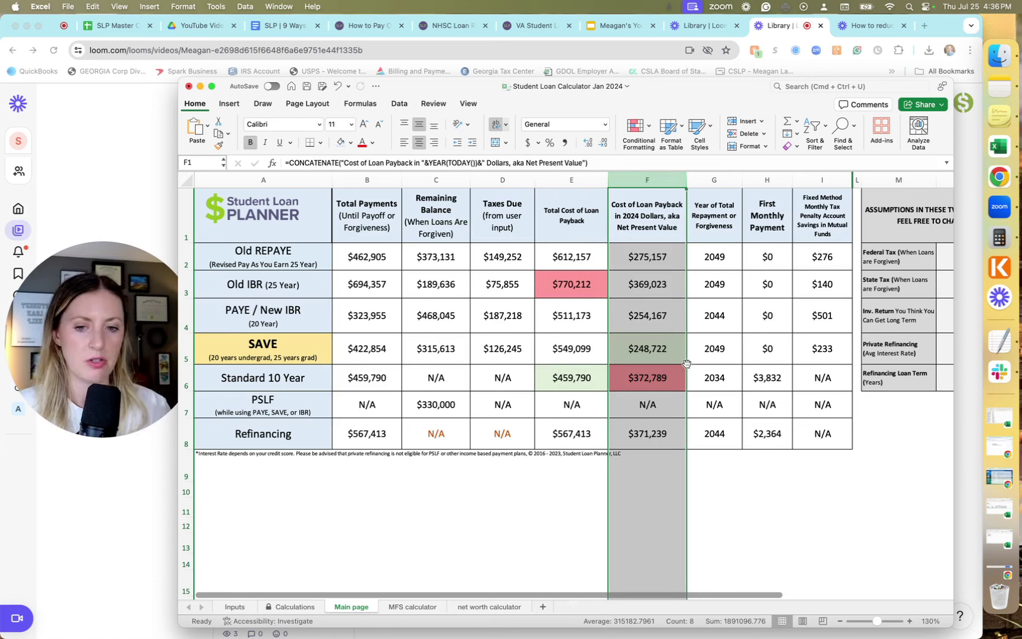
pyautogui.click(652, 349)
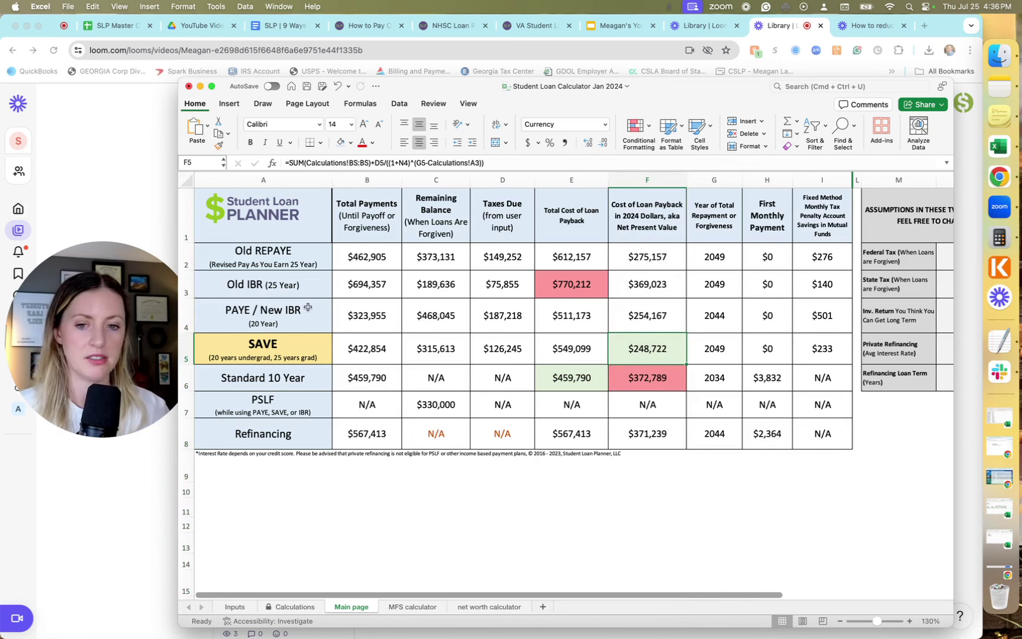
pyautogui.click(239, 313)
pyautogui.click(233, 344)
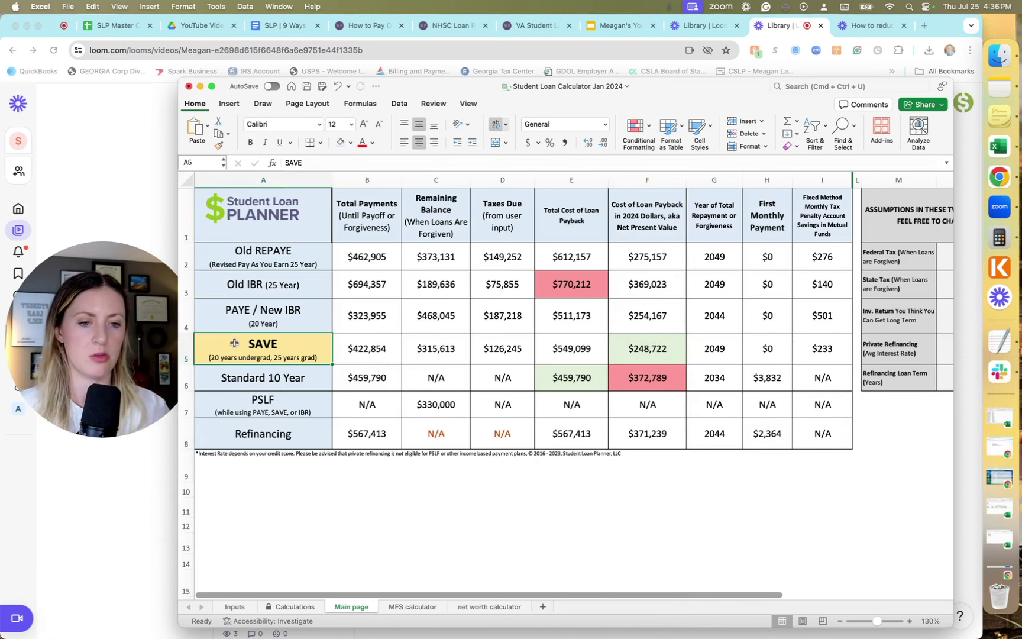
# Compare Standard 10 Year's total cost and first monthly payment with the costs of SAVE and PAYE / New IBR
pyautogui.click(618, 377)
pyautogui.press('Left')
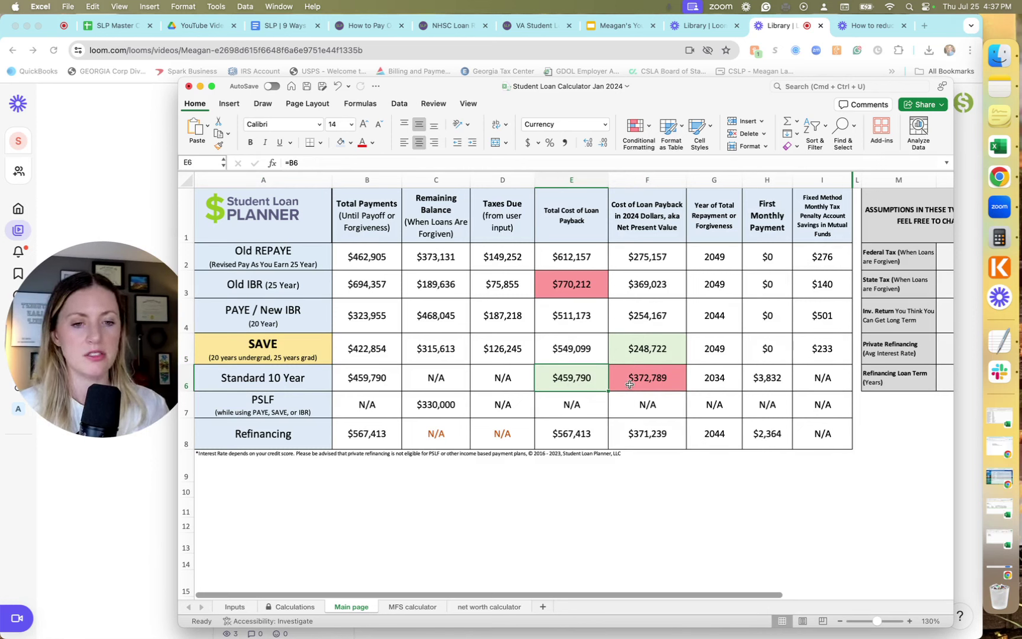
pyautogui.click(566, 349)
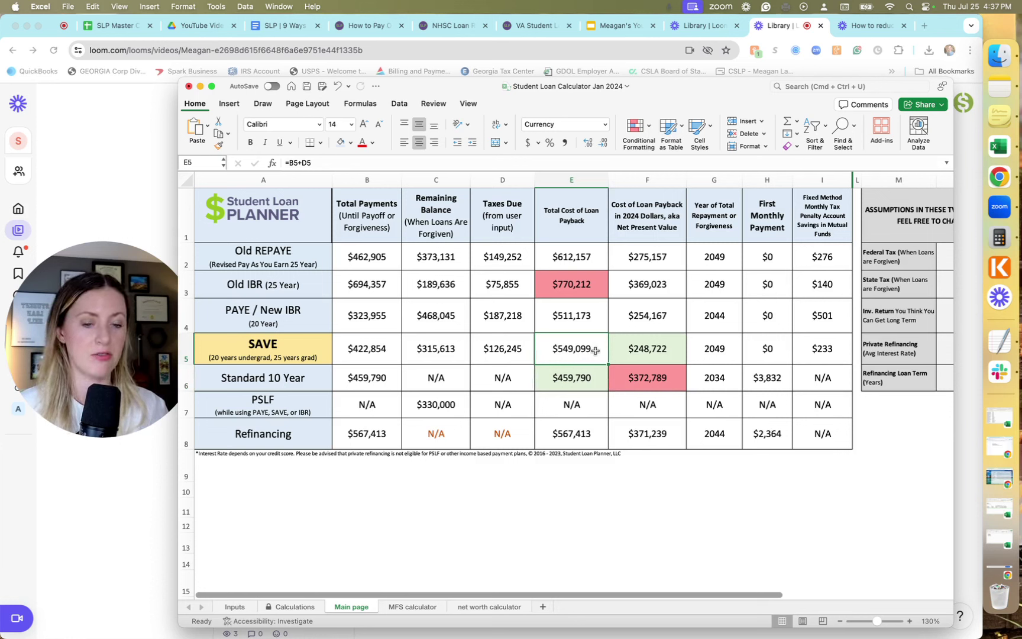
pyautogui.click(587, 381)
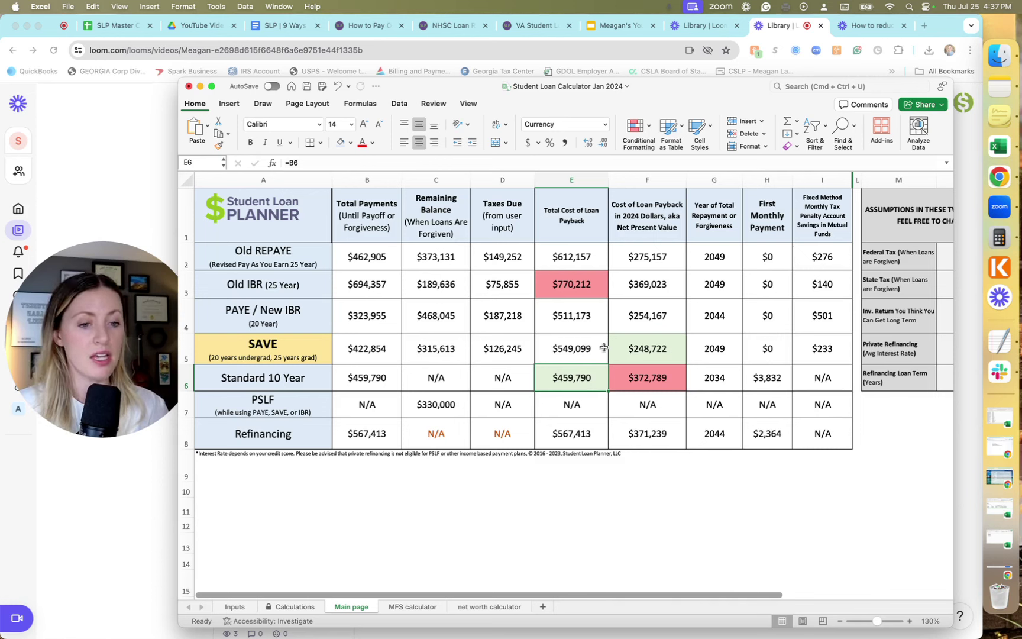
pyautogui.click(651, 349)
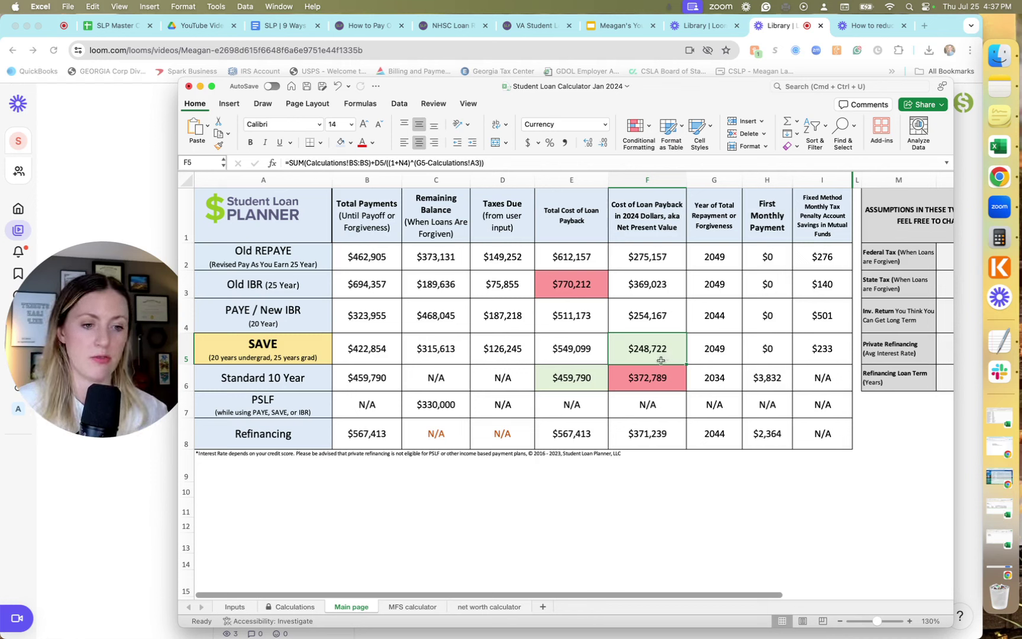
pyautogui.click(780, 378)
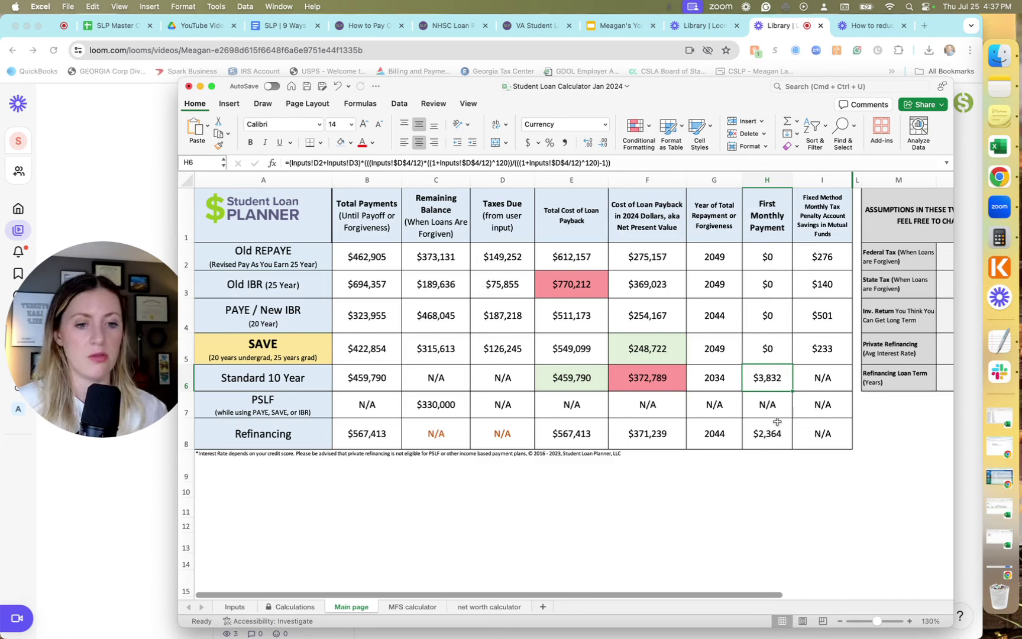
pyautogui.click(552, 357)
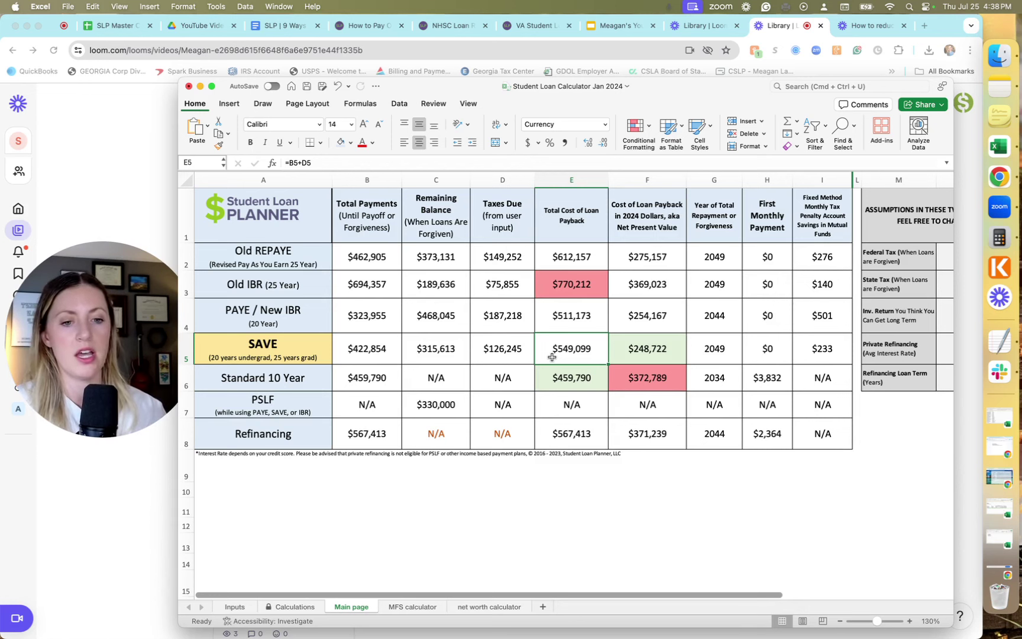
pyautogui.click(556, 316)
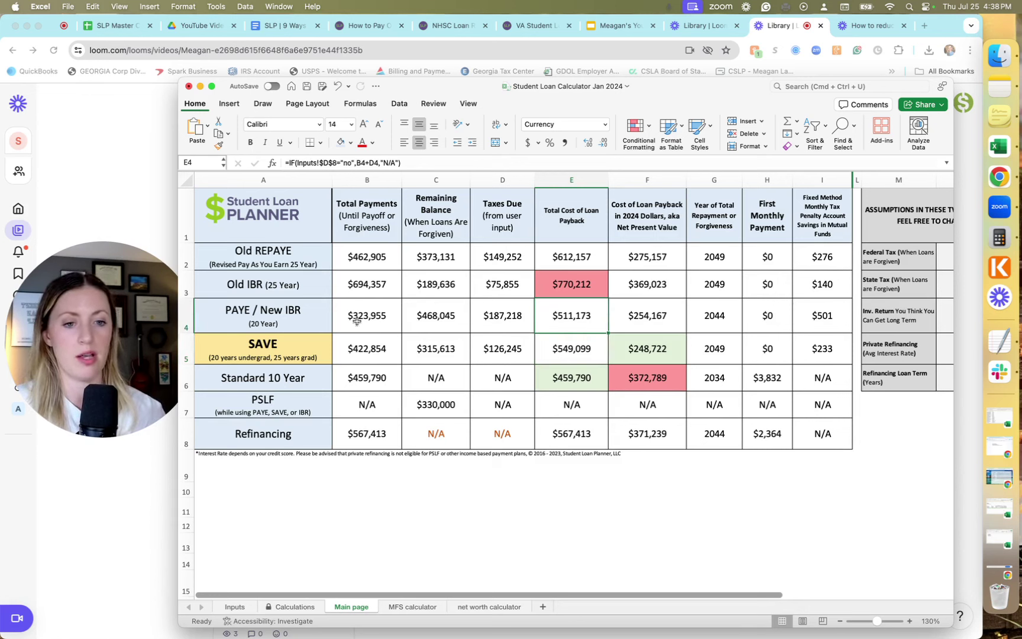